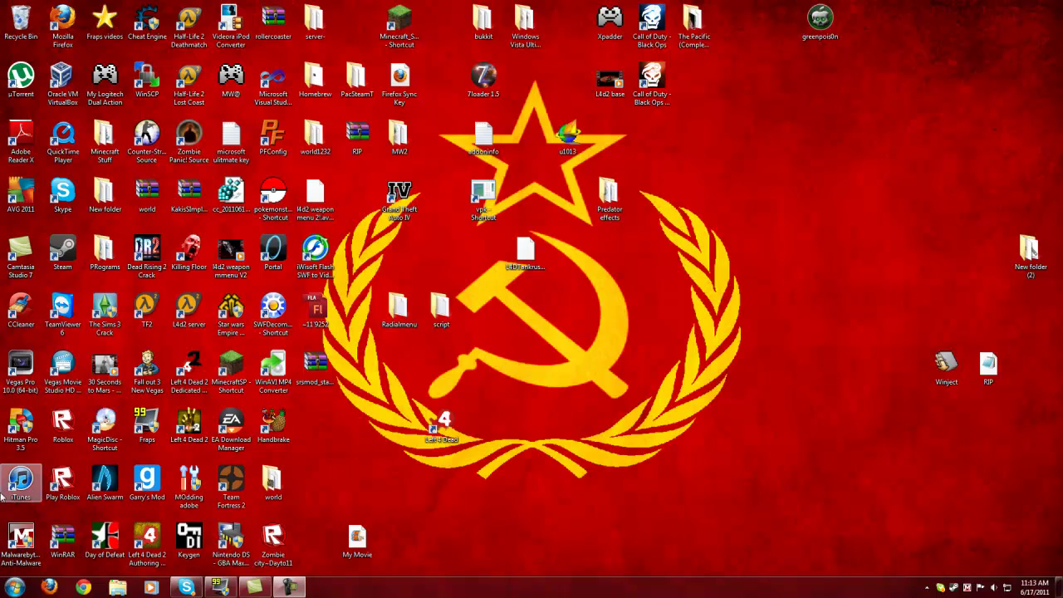
# Step: Open Computer and browse into Local Disk (C:) and Program Files (x86)
pyautogui.click(14, 587)
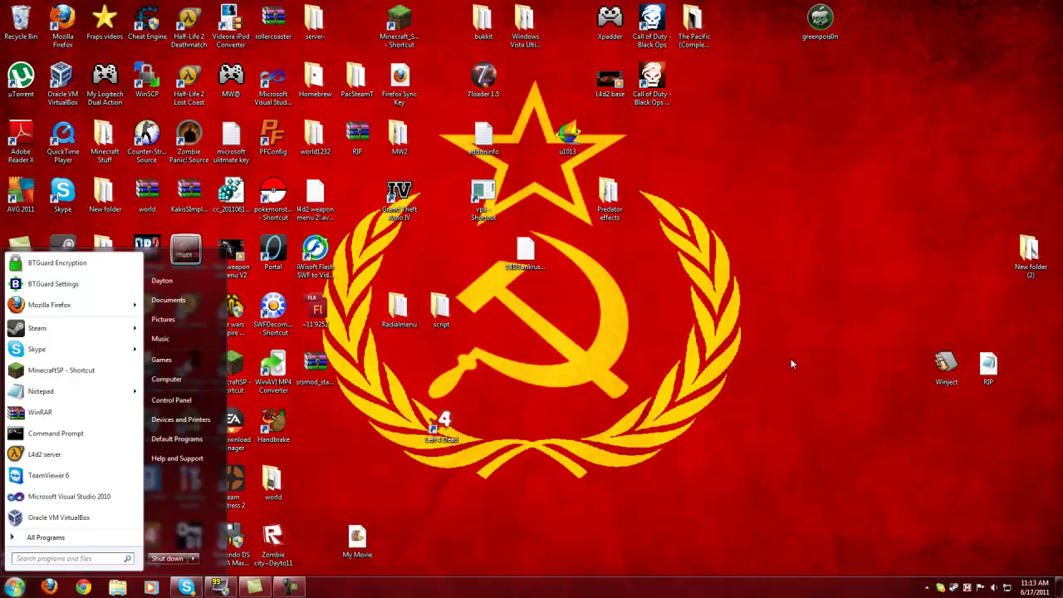
pyautogui.click(759, 498)
pyautogui.press('super')
pyautogui.click(158, 384)
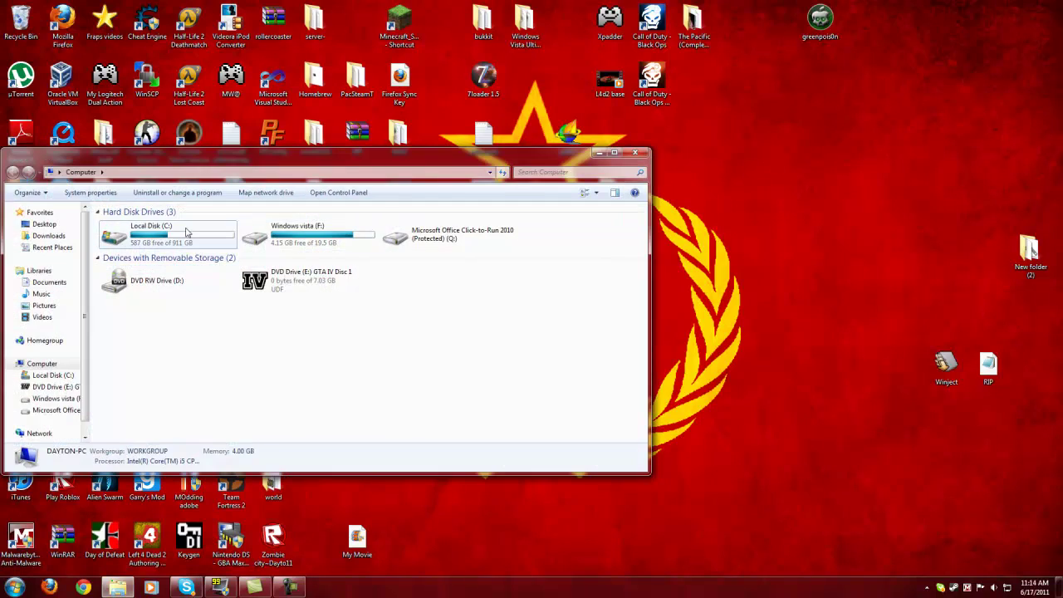
pyautogui.doubleClick(189, 233)
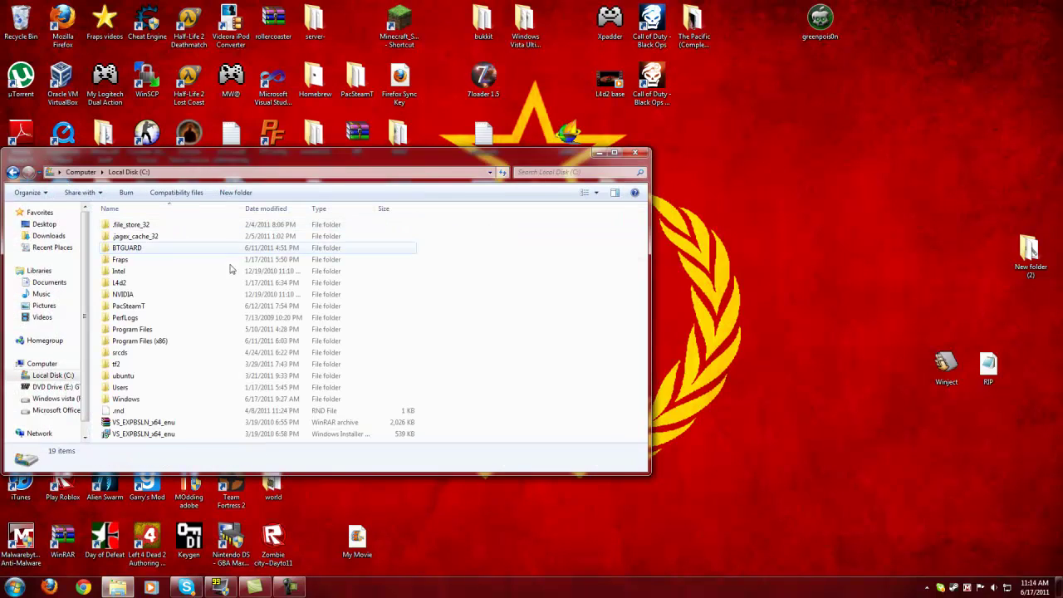
pyautogui.doubleClick(140, 341)
# Step: Go through Steam\steamapps\common\left 4 dead 2\left4dead2 into addons, moving the window right
pyautogui.scroll(-12, 146, 262)
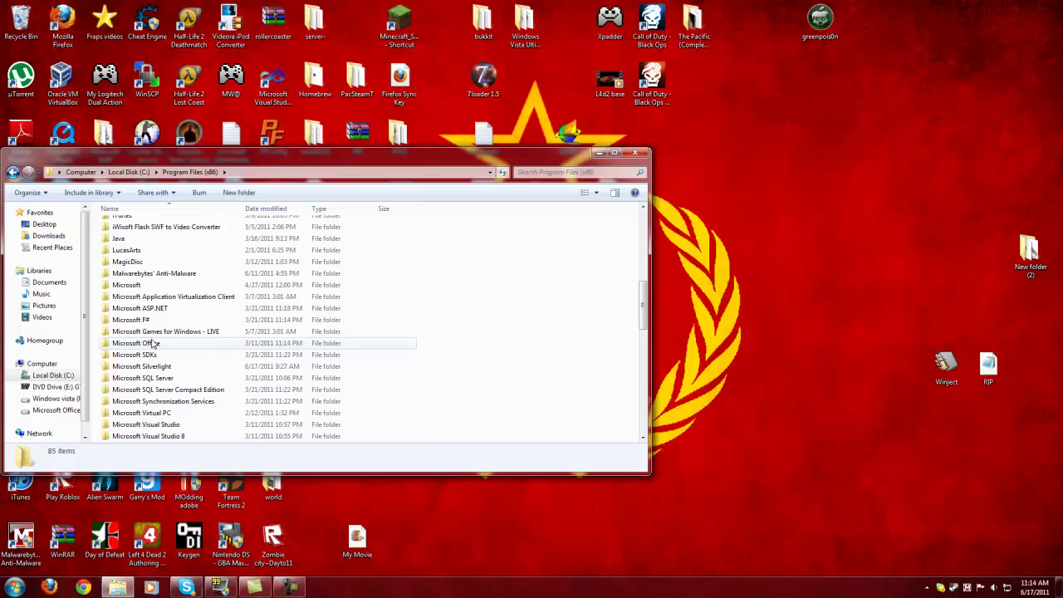
pyautogui.scroll(-3, 134, 378)
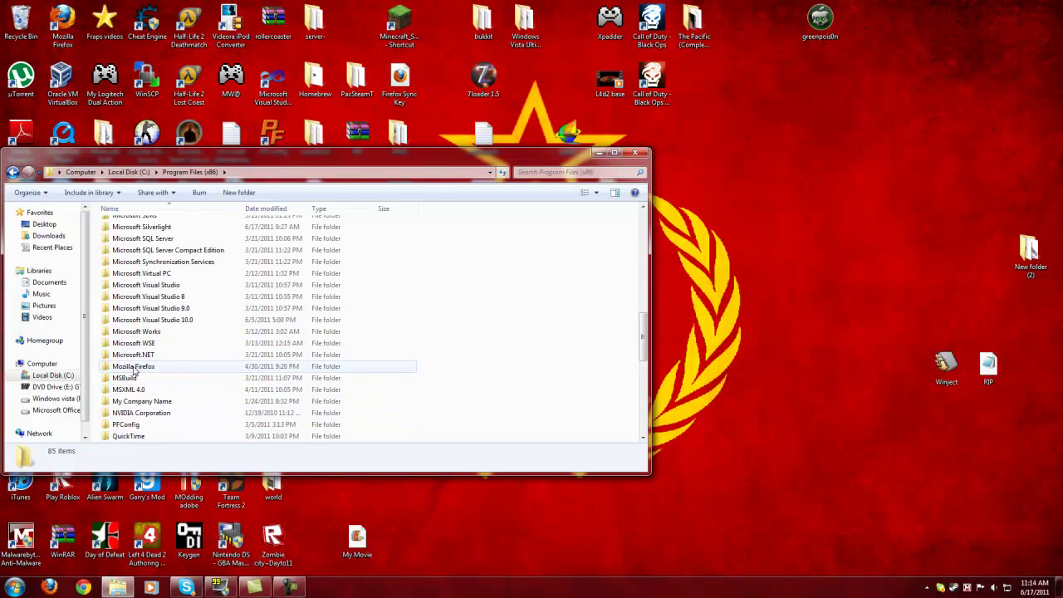
pyautogui.scroll(-1, 130, 425)
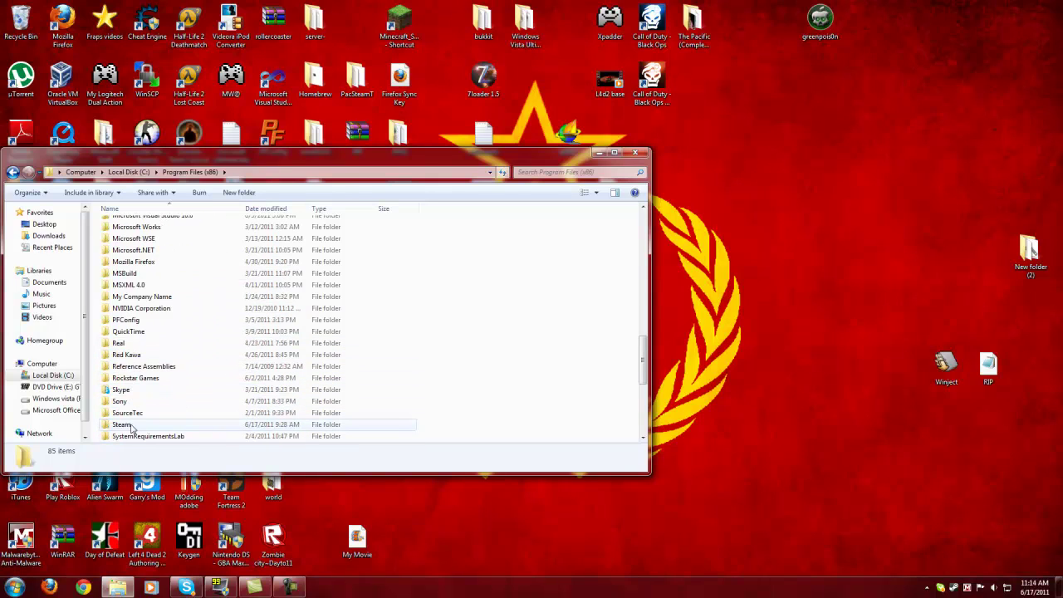
pyautogui.click(128, 425)
pyautogui.doubleClick(130, 425)
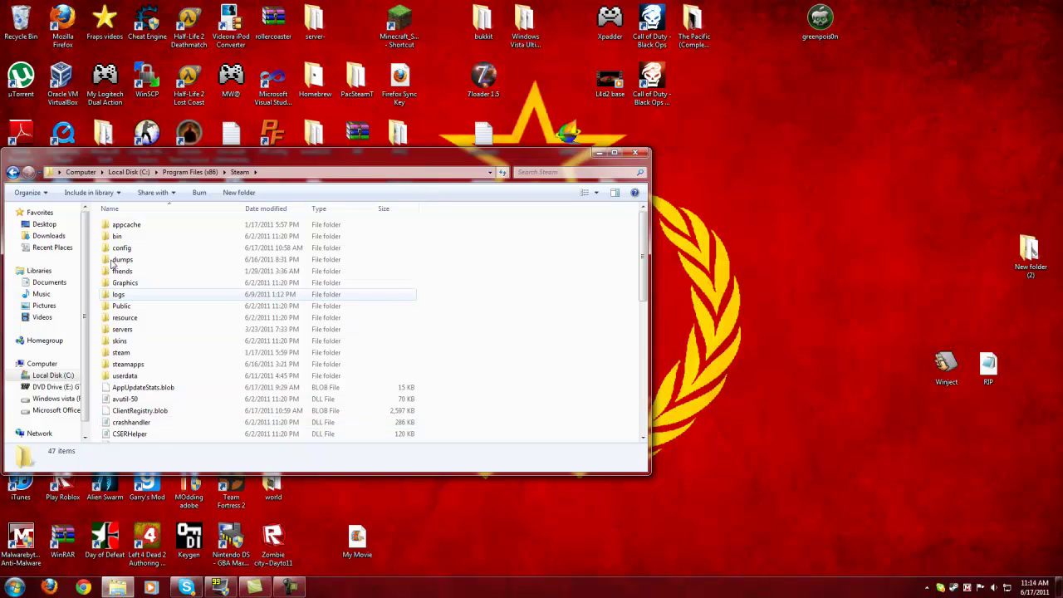
pyautogui.doubleClick(129, 366)
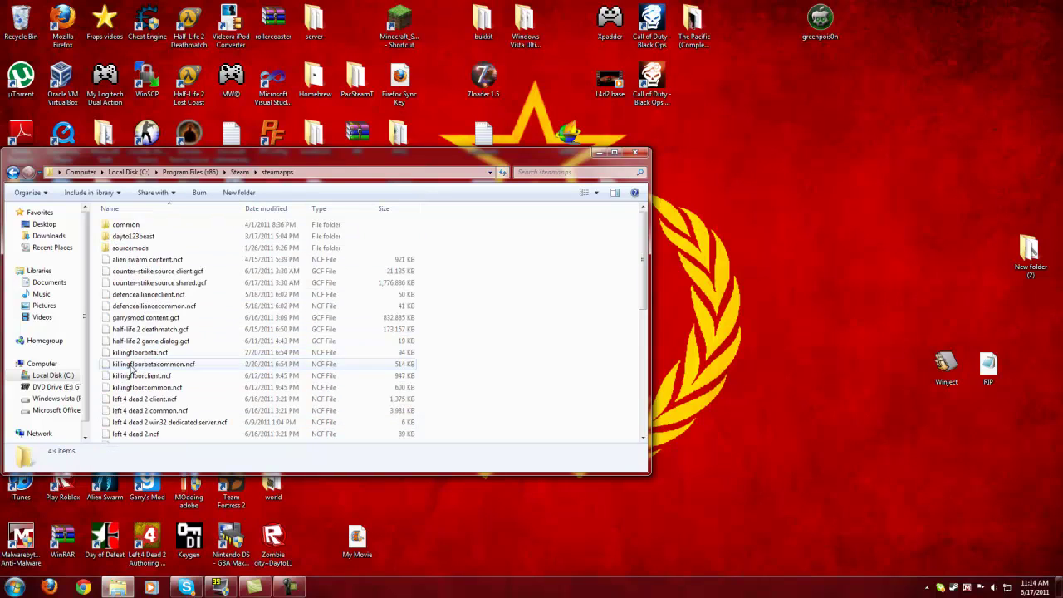
pyautogui.doubleClick(124, 226)
pyautogui.doubleClick(121, 282)
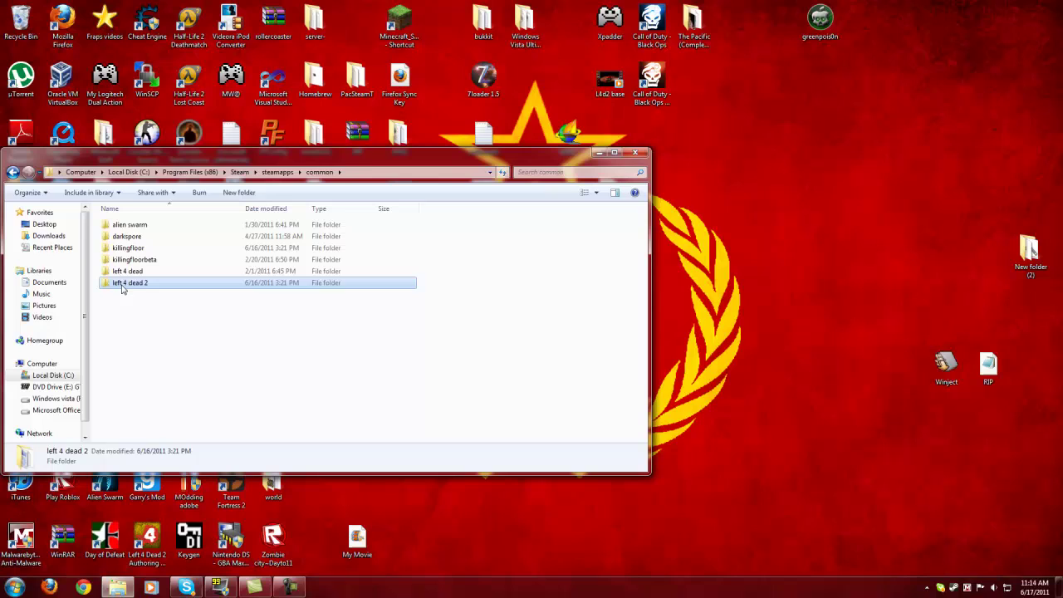
pyautogui.click(119, 260)
pyautogui.doubleClick(120, 261)
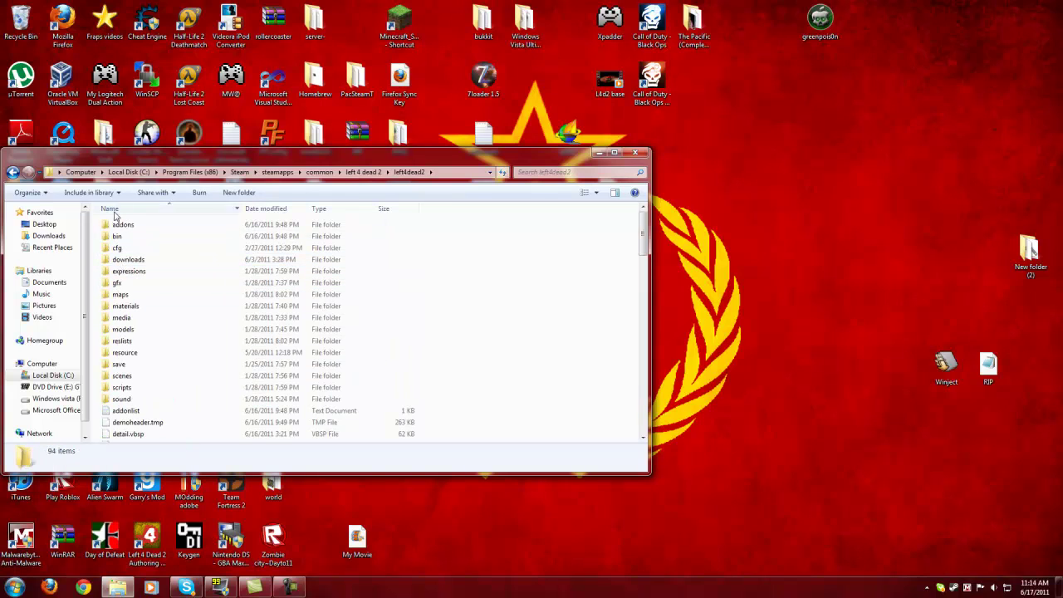
pyautogui.doubleClick(125, 224)
pyautogui.moveTo(177, 161)
pyautogui.mouseDown()
pyautogui.moveTo(419, 171)
pyautogui.moveTo(530, 126)
pyautogui.mouseUp()
# Step: Install the radialmenu add-on as Weapon Radial Menu v2.0 and acknowledge the success notice
pyautogui.click(478, 252)
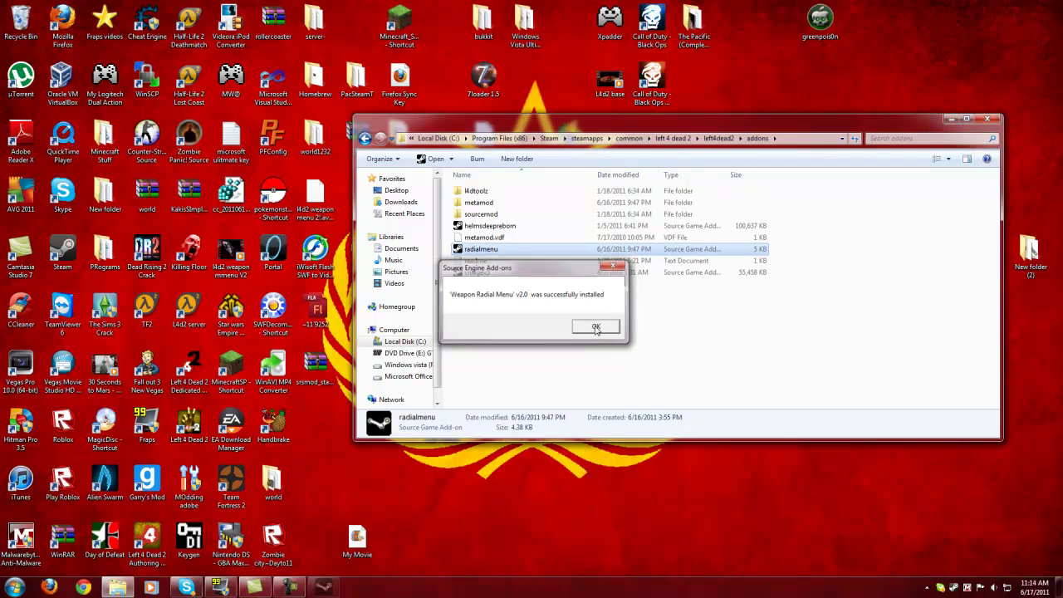
pyautogui.click(596, 327)
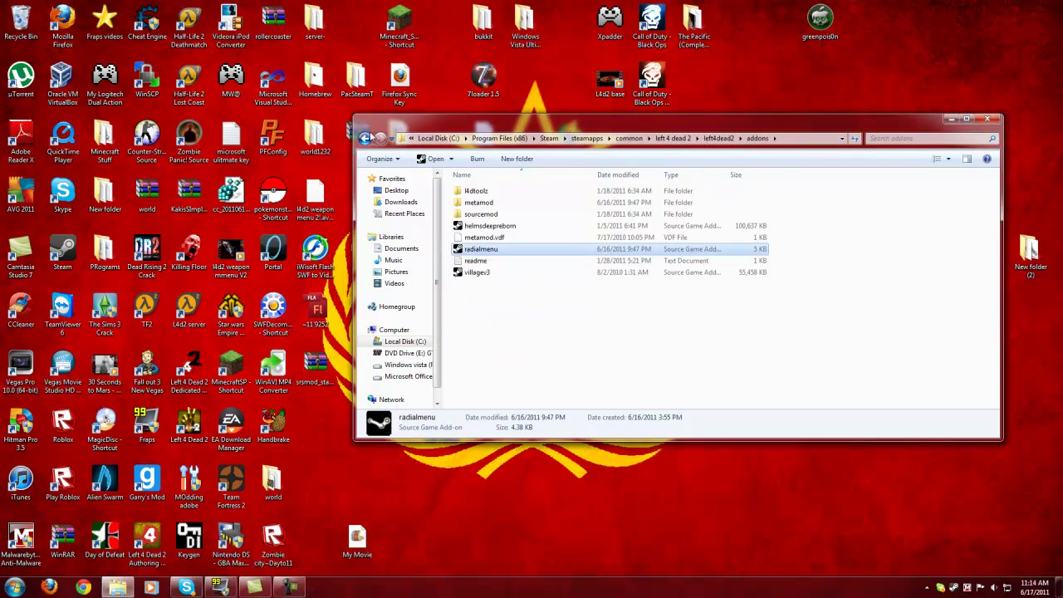
# Step: Open cfg\autoexec from the left4dead2 folder in Notepad and scroll to its end
pyautogui.click(366, 139)
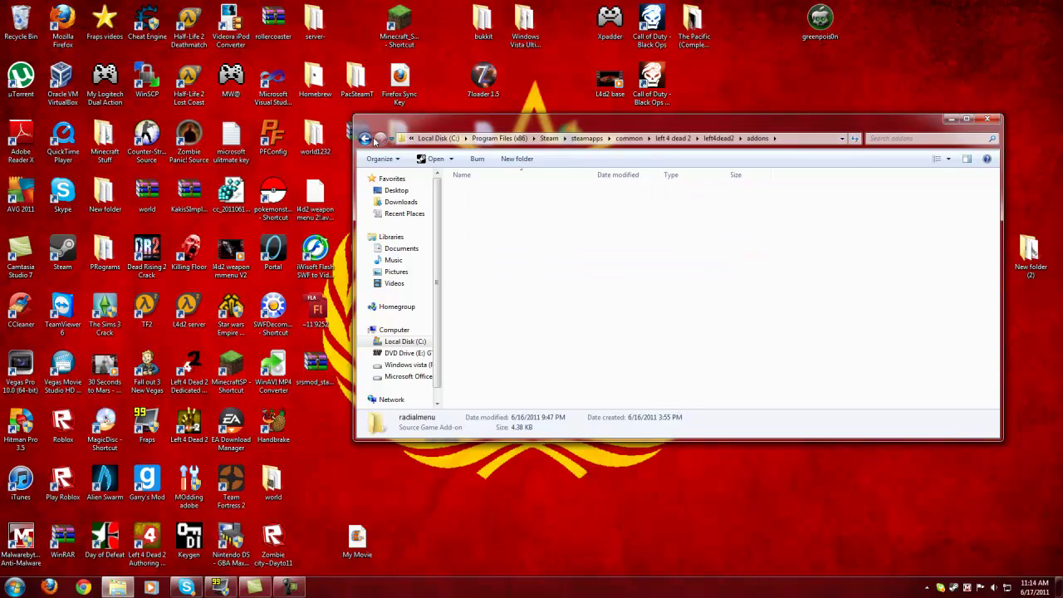
pyautogui.doubleClick(511, 214)
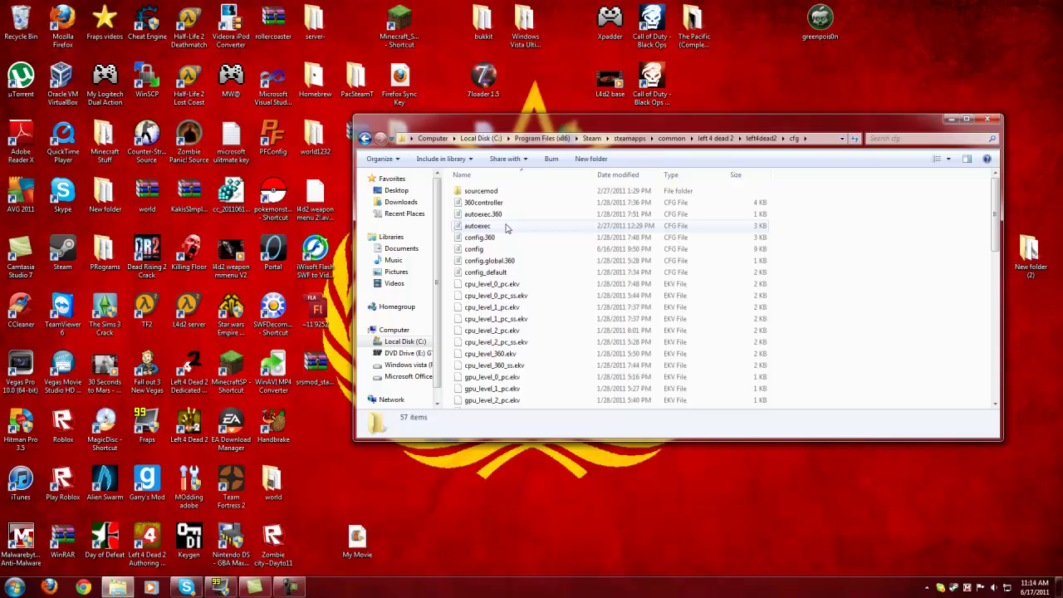
pyautogui.doubleClick(509, 227)
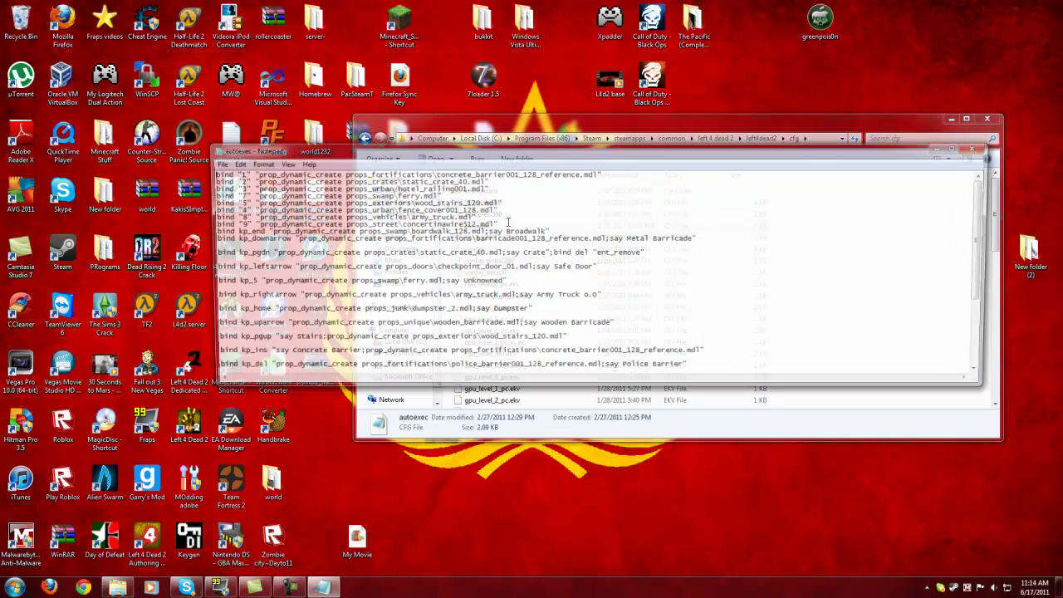
pyautogui.scroll(-5, 598, 236)
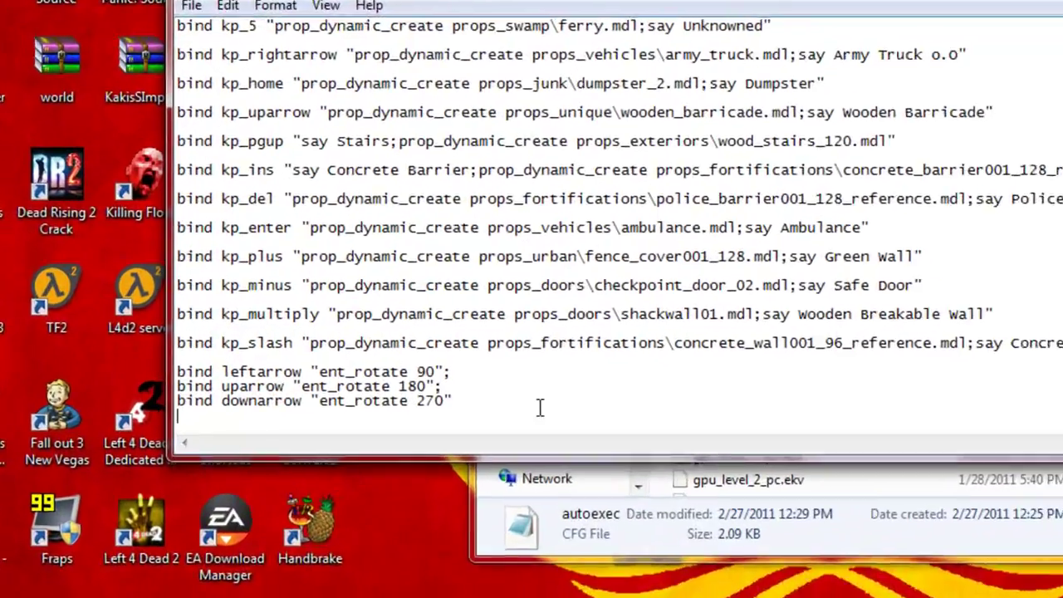
# Step: Append the line bind z"+mouse_menu barricade" and start a new line
pyautogui.write('bind')
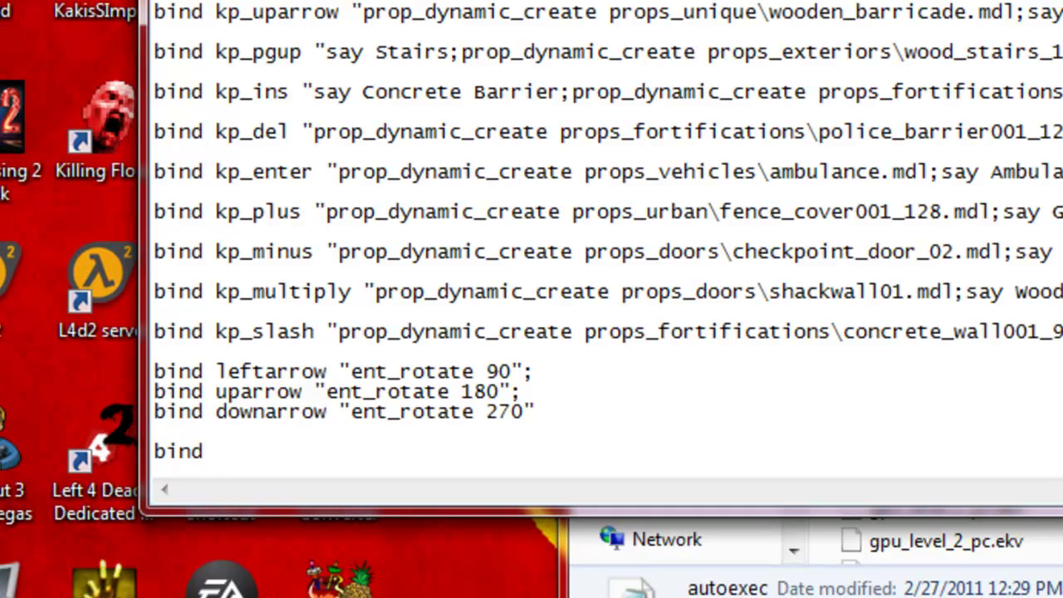
pyautogui.write(' z"')
pyautogui.write('mouse_')
pyautogui.write('menu')
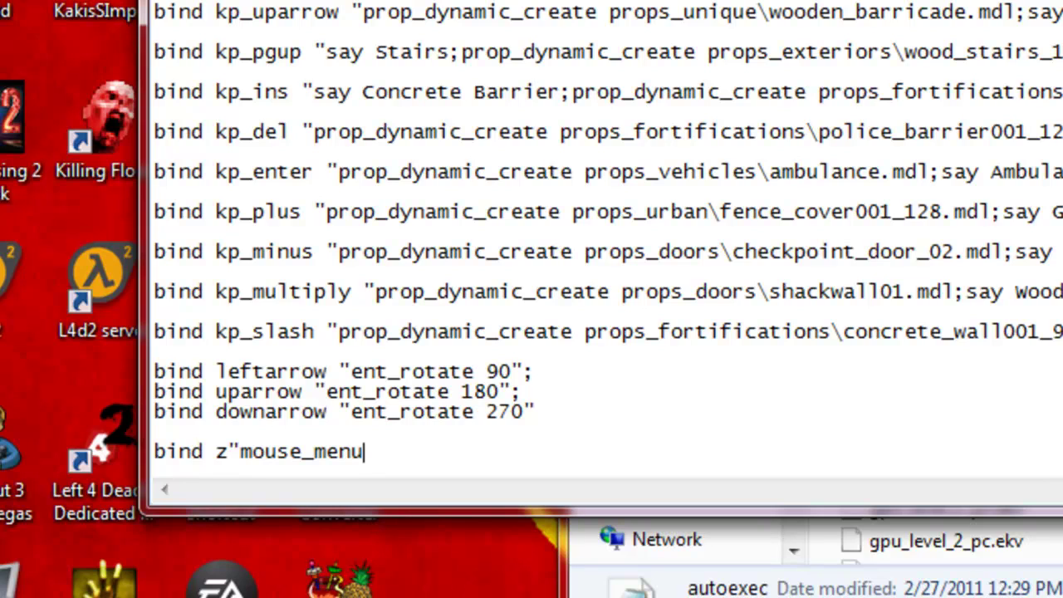
pyautogui.press('Left')
pyautogui.press('Left')
pyautogui.press('Left')
pyautogui.write('+')
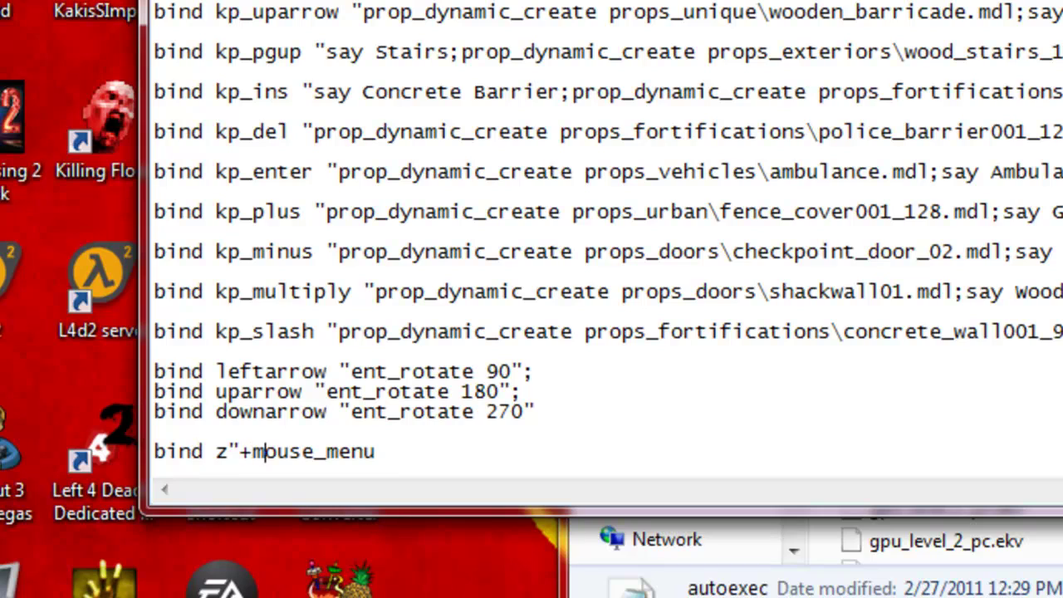
pyautogui.press('Right')
pyautogui.press('Right')
pyautogui.press('Right')
pyautogui.write('barri')
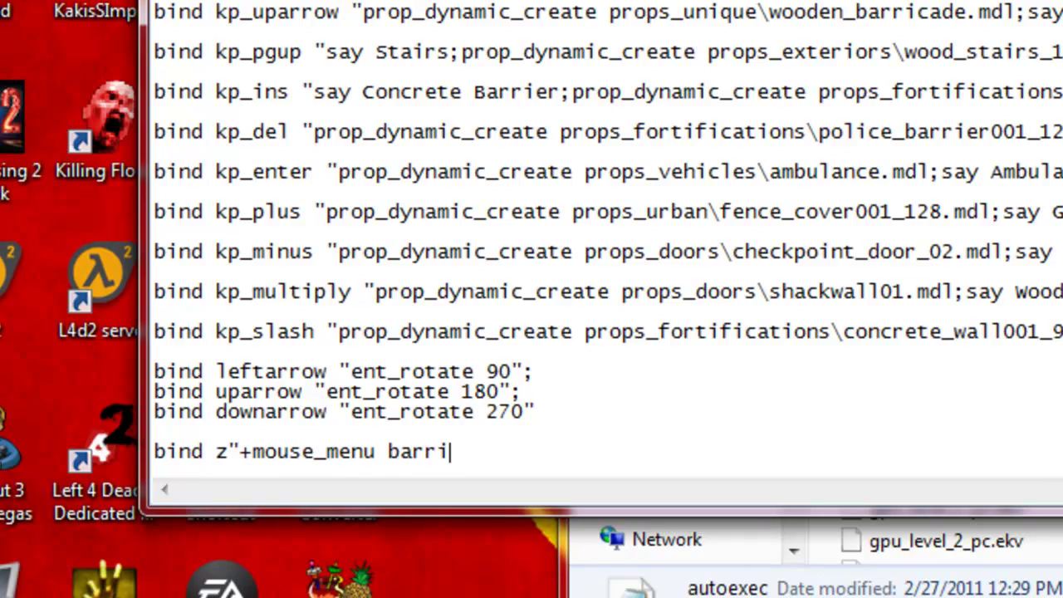
pyautogui.write('cade')
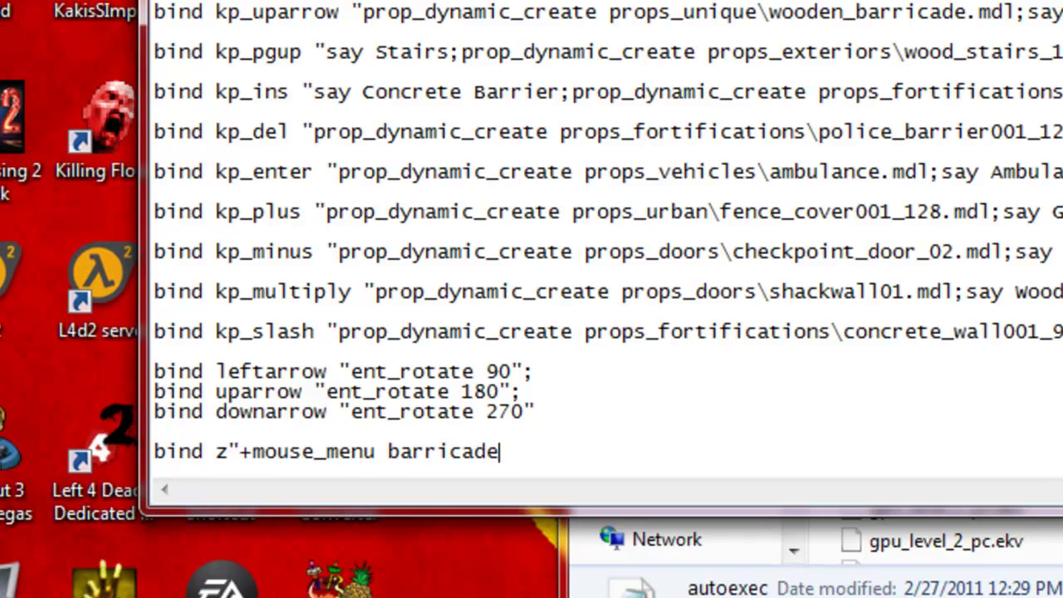
pyautogui.press('Return')
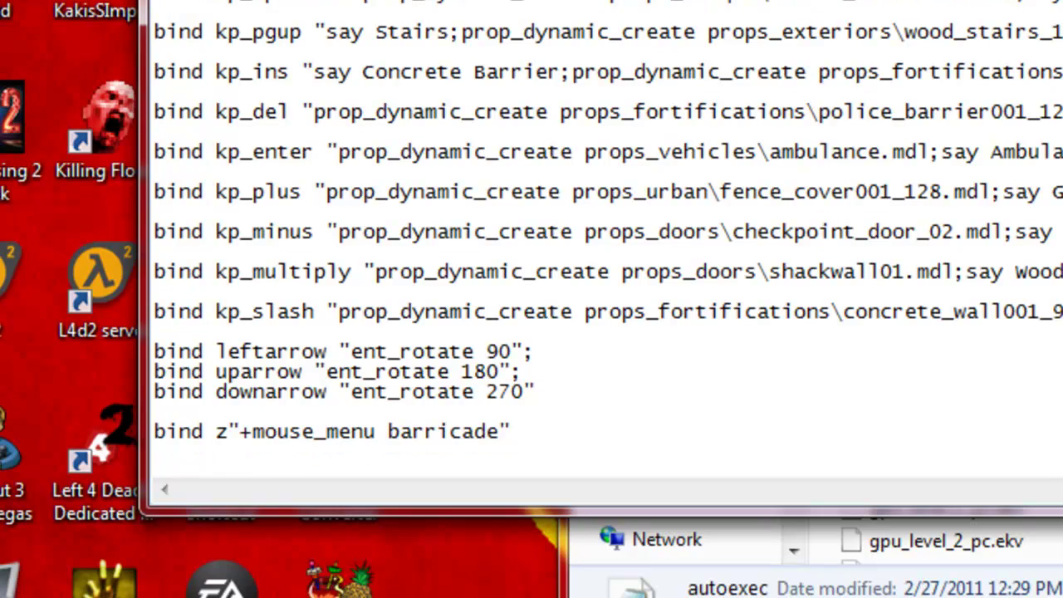
# Step: Add a bind x line for the +mouse_menu barricadetwo menu and fix spacing after x and z
pyautogui.write('bind ')
pyautogui.write('x')
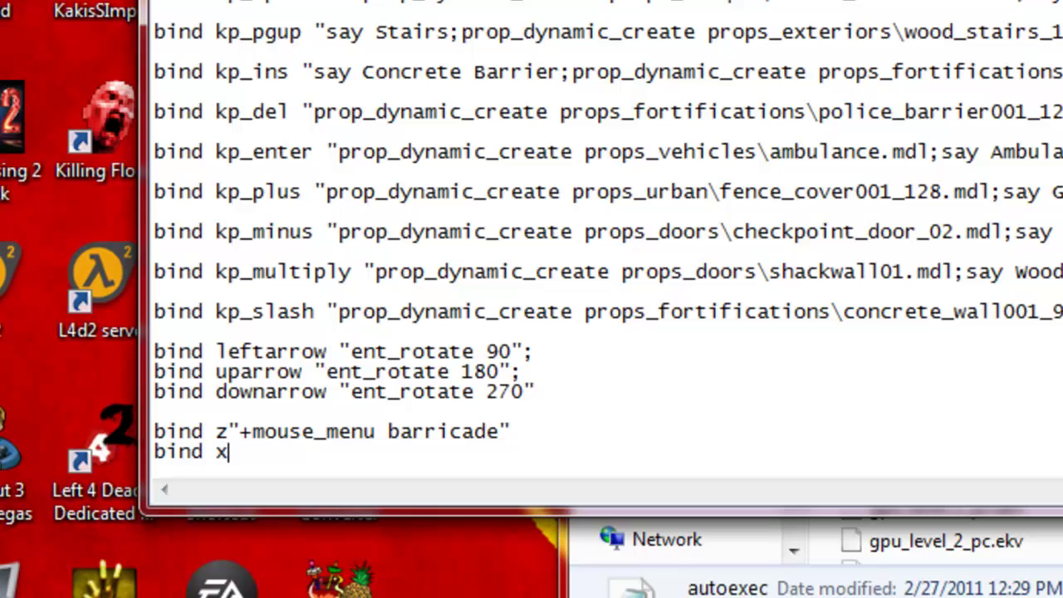
pyautogui.write('"')
pyautogui.write('+mouse')
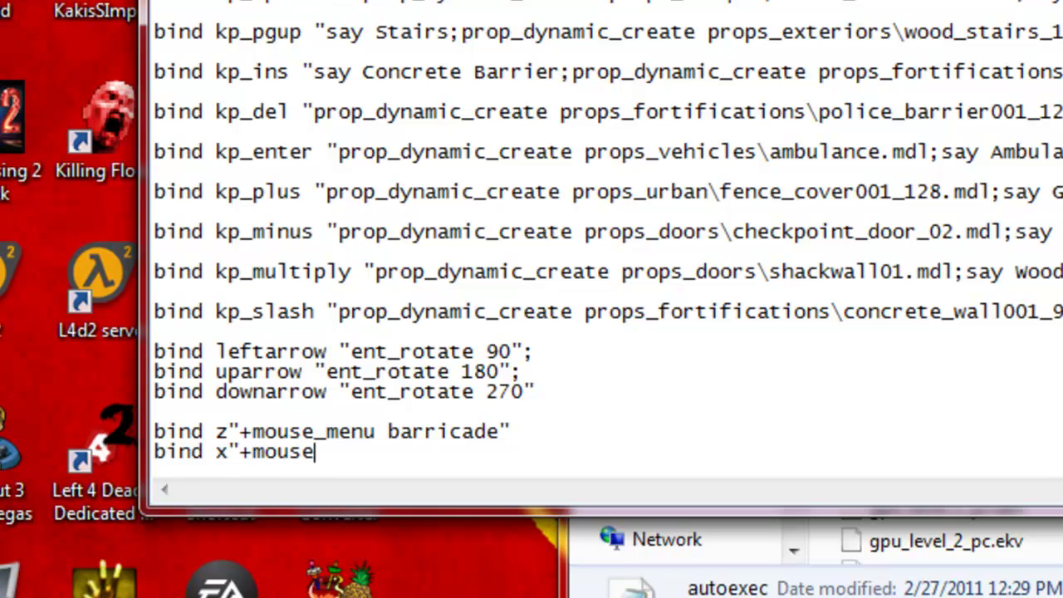
pyautogui.write('_menu')
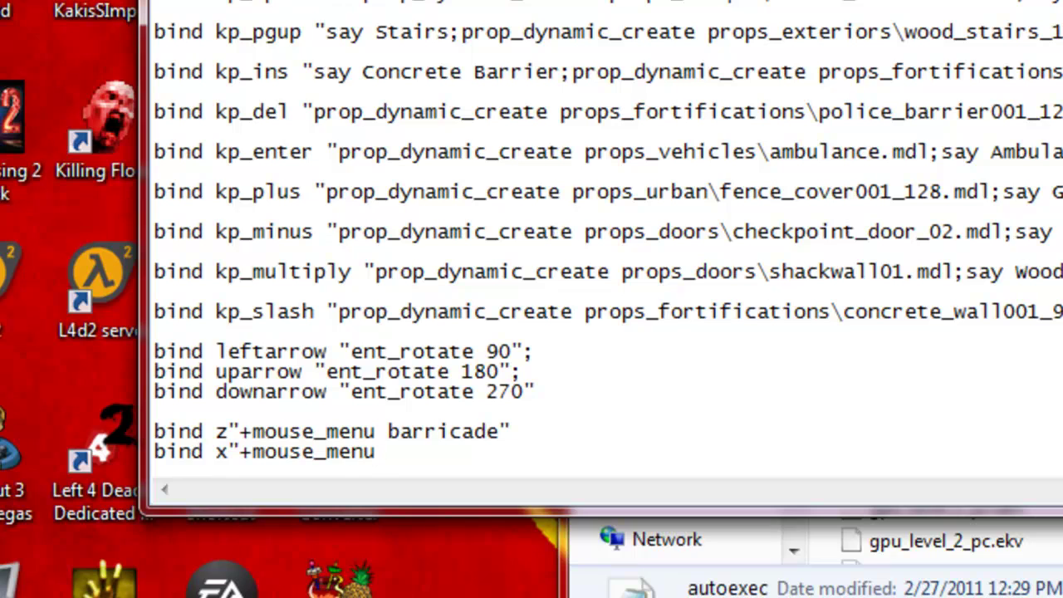
pyautogui.write('barri')
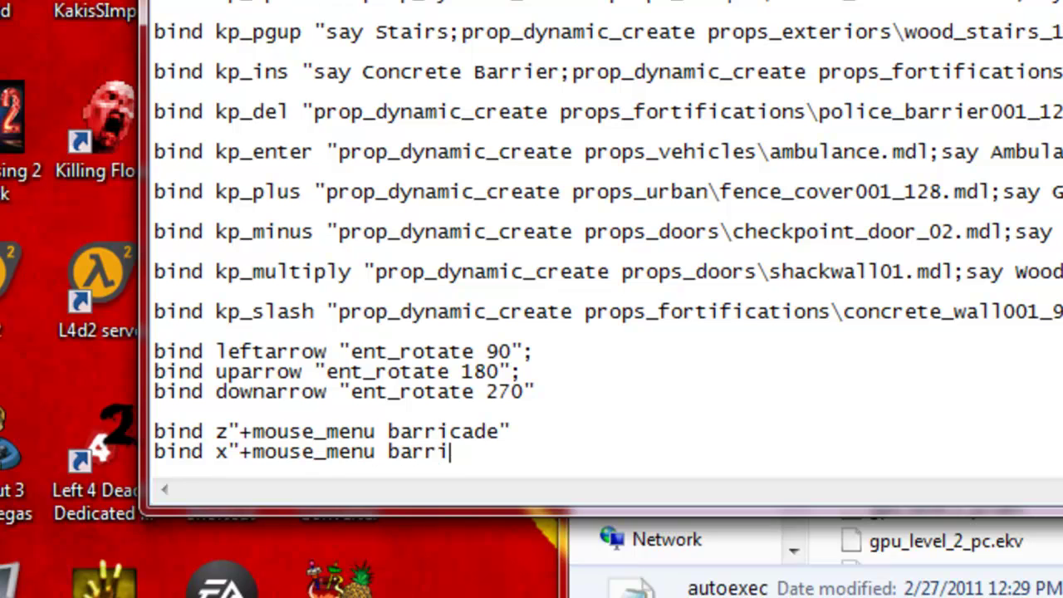
pyautogui.write('cade ')
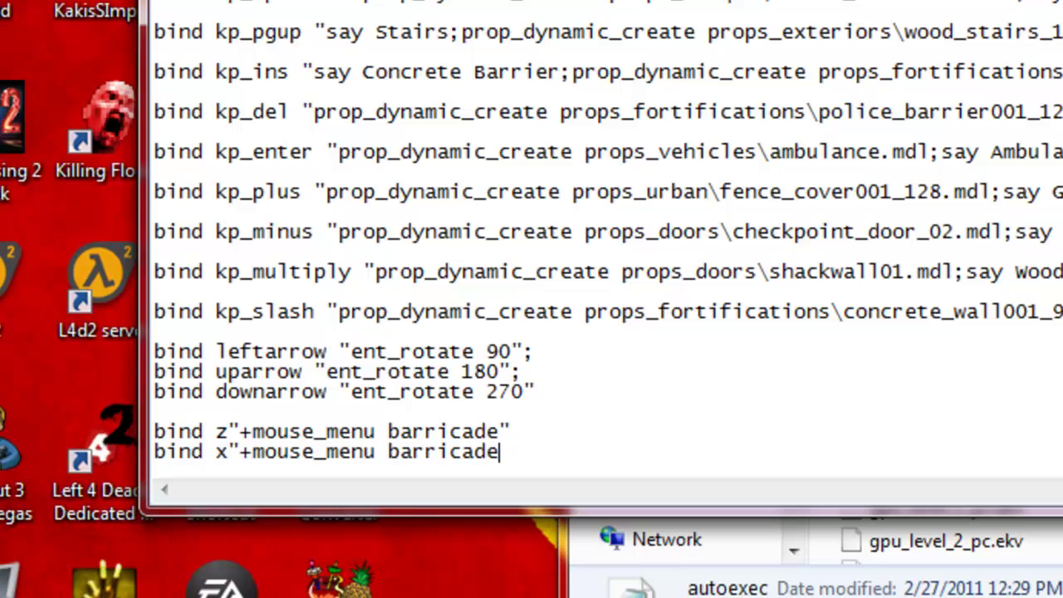
pyautogui.write('two')
pyautogui.click(230, 451)
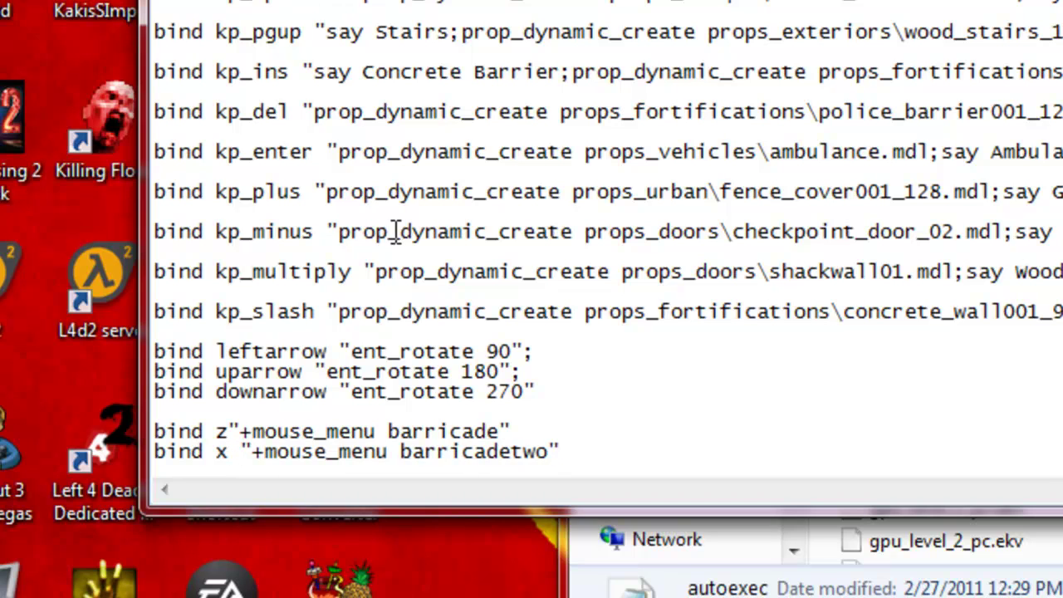
pyautogui.click(232, 431)
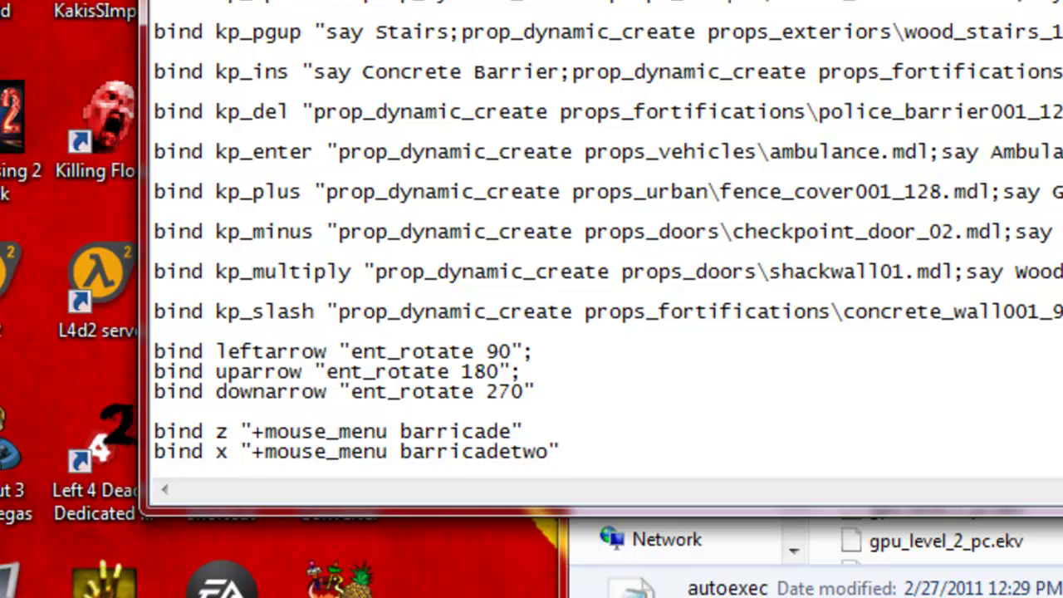
# Step: Save the autoexec file and close Notepad
pyautogui.click(166, 2)
pyautogui.click(268, 5)
pyautogui.hotkey('alt', 'F4')
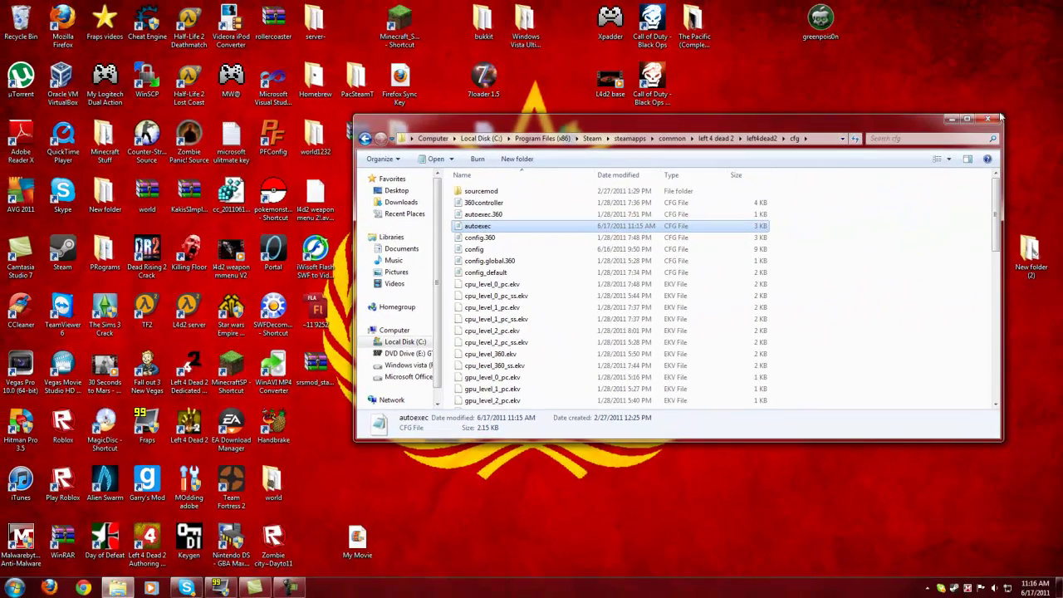
# Step: Close Explorer and launch Left 4 Dead 2 from its desktop shortcut
pyautogui.click(987, 119)
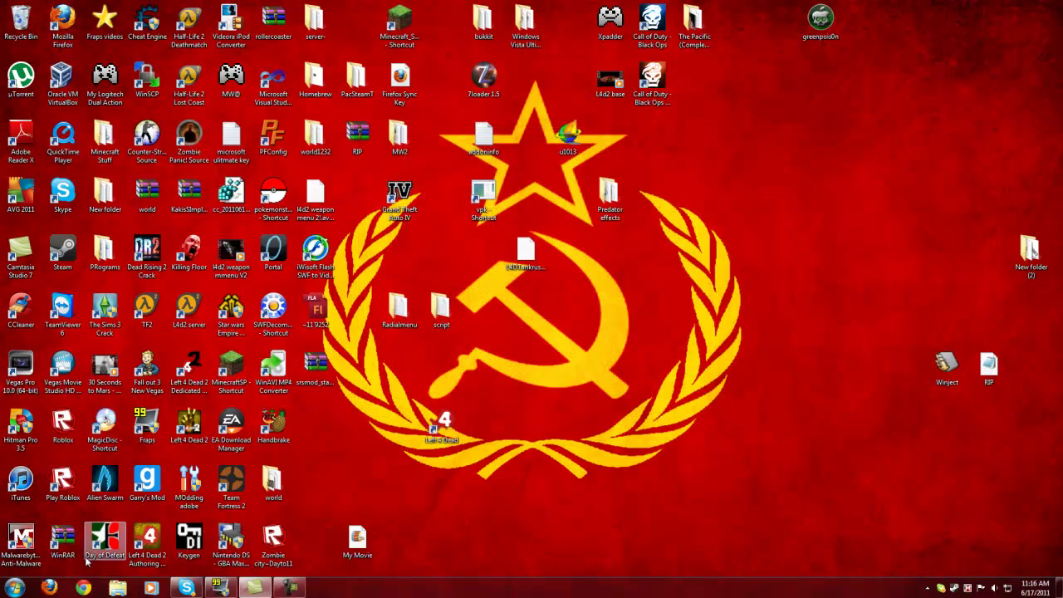
pyautogui.click(189, 424)
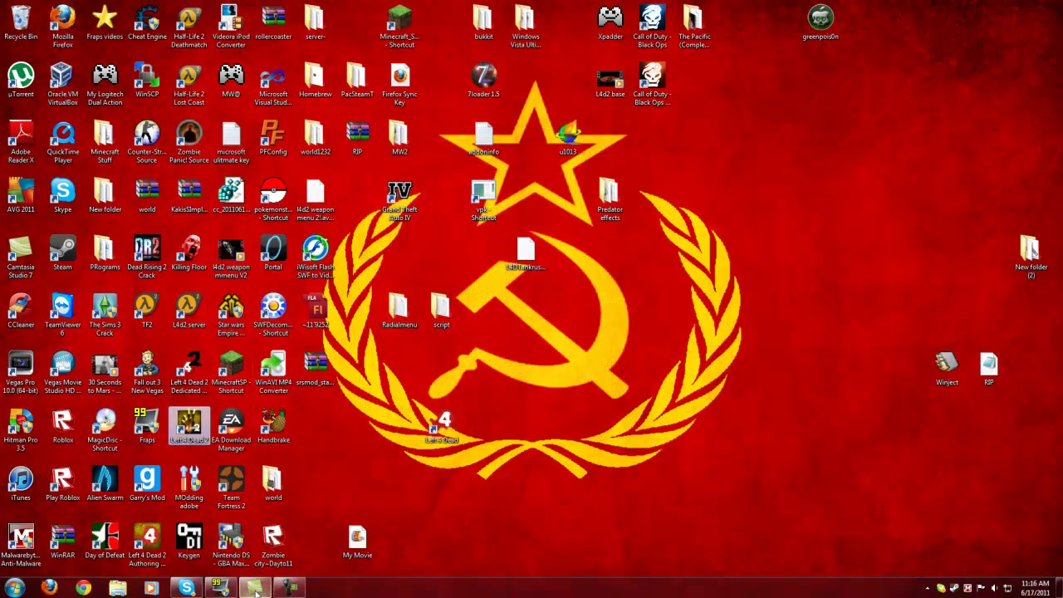
pyautogui.click(231, 587)
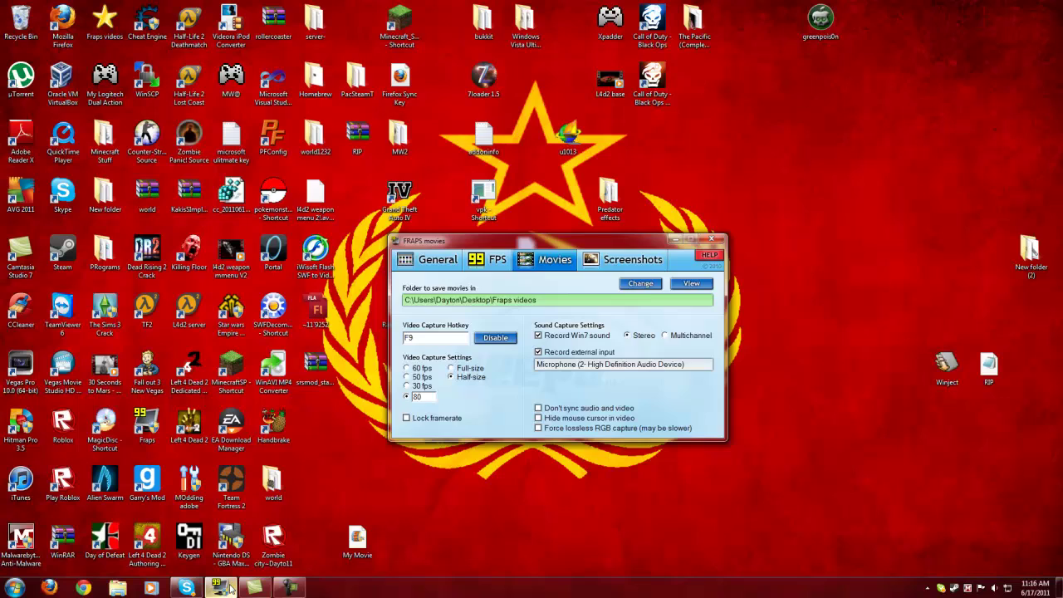
pyautogui.click(231, 587)
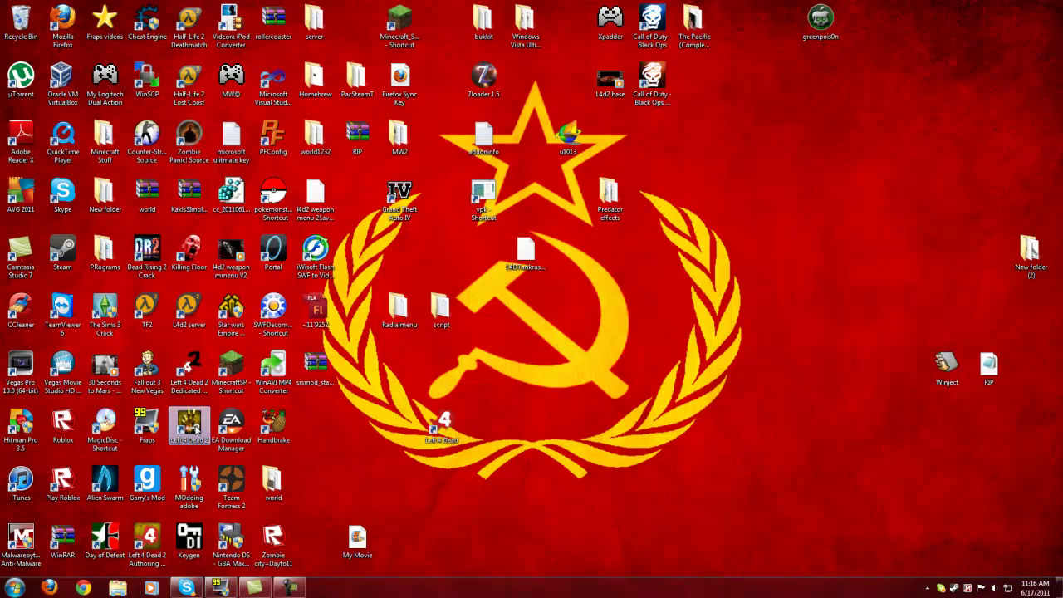
pyautogui.doubleClick(193, 428)
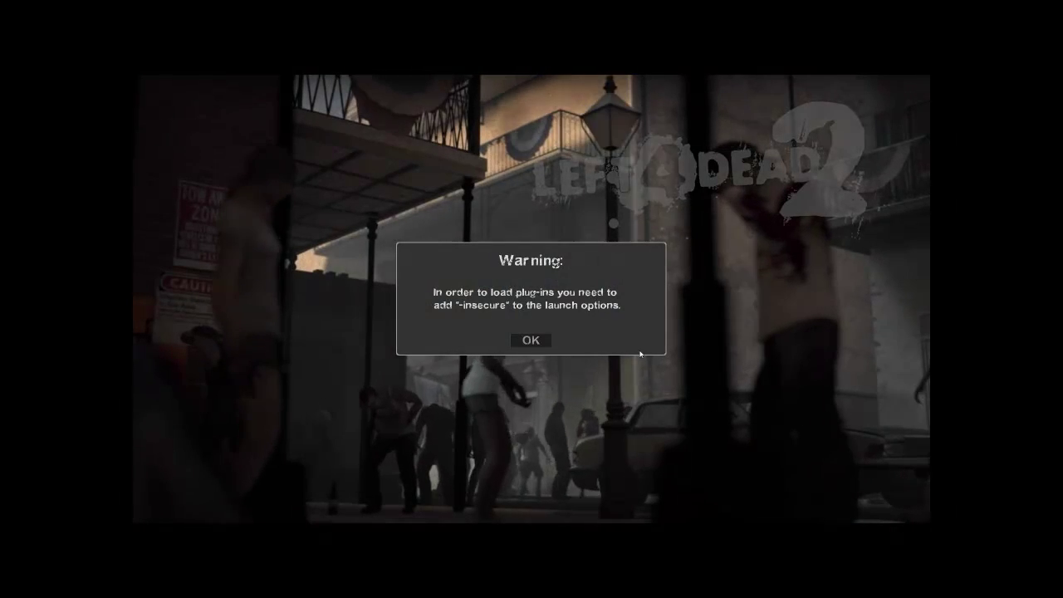
# Step: Dismiss the -insecure plug-in warning and confirm Weapon Radial Menu is ticked under Extras > Add-ons
pyautogui.click(521, 339)
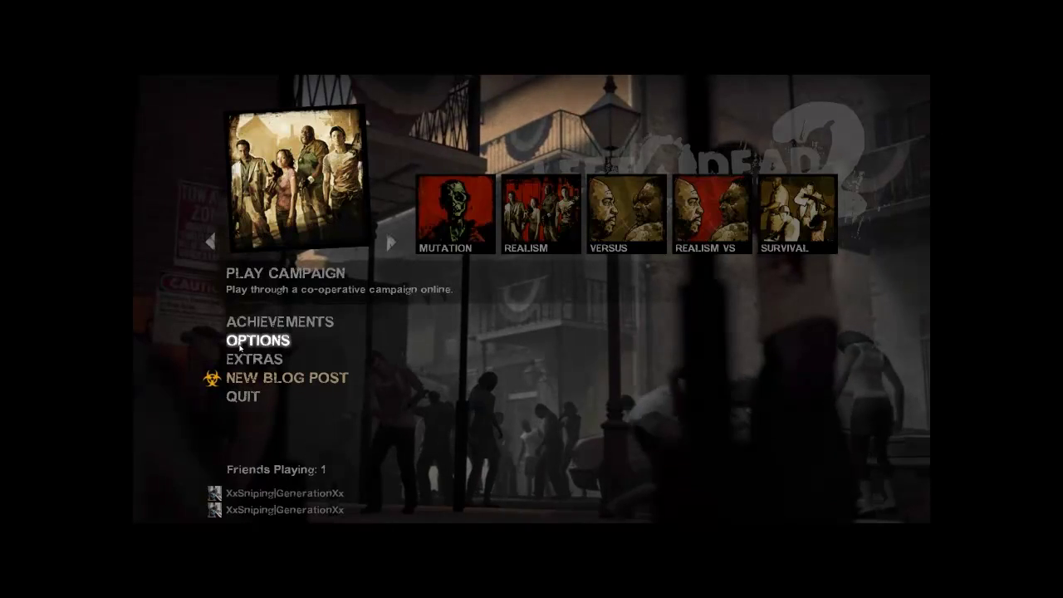
pyautogui.click(241, 345)
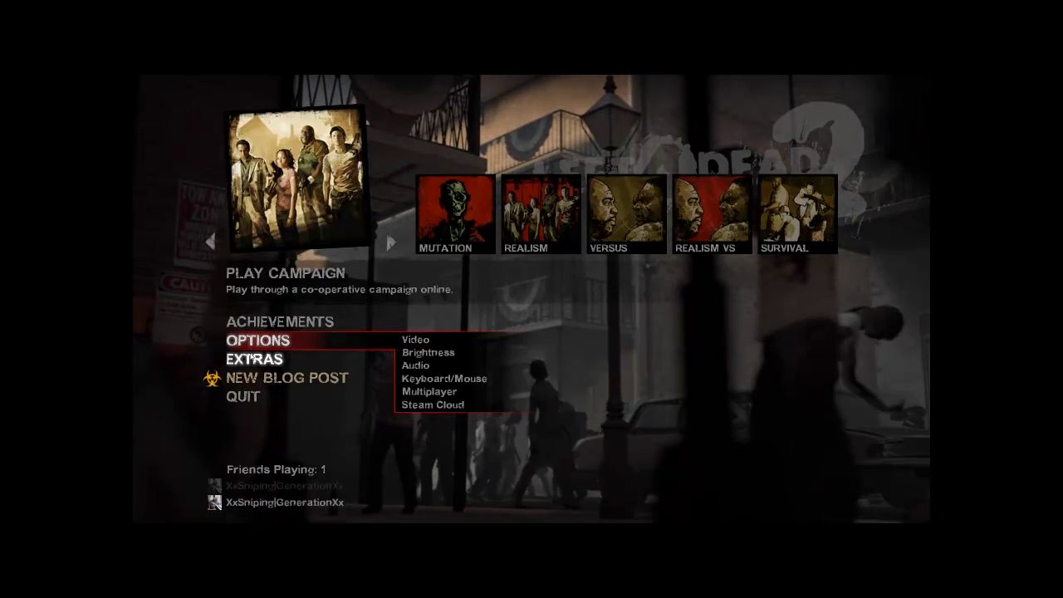
pyautogui.click(252, 359)
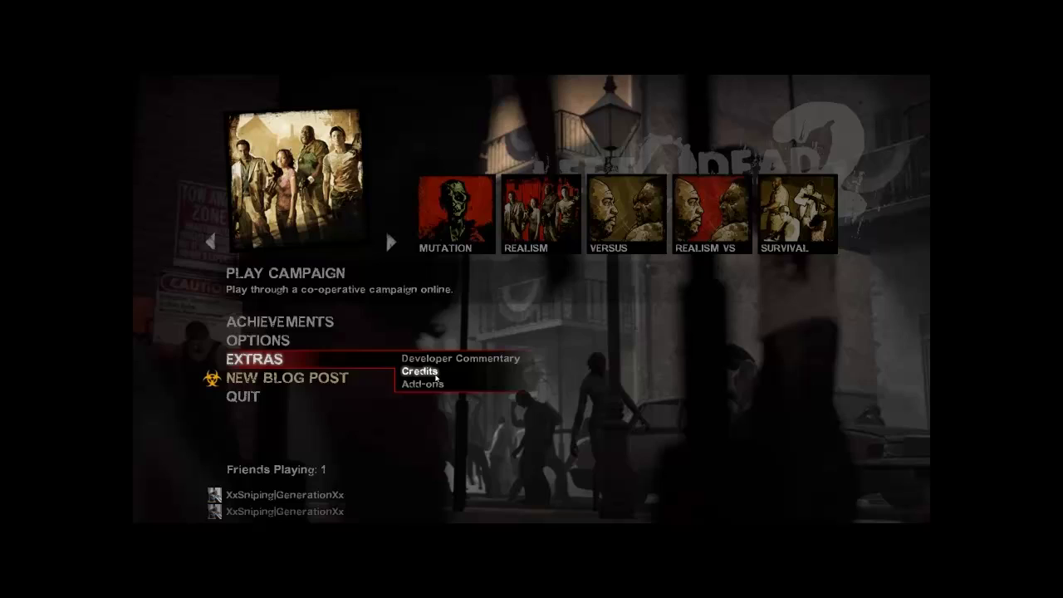
pyautogui.click(423, 384)
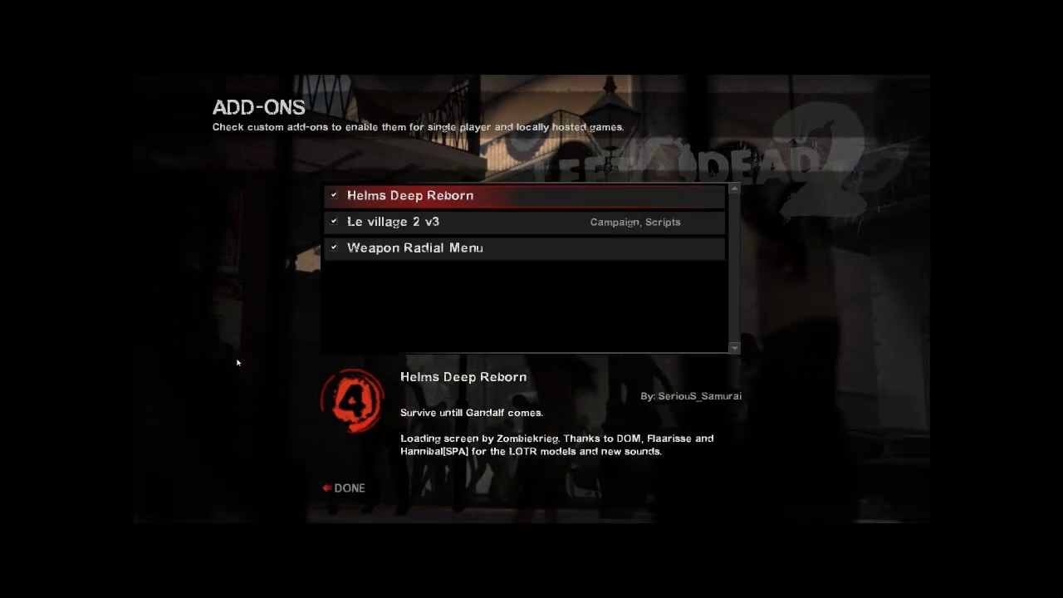
pyautogui.click(411, 249)
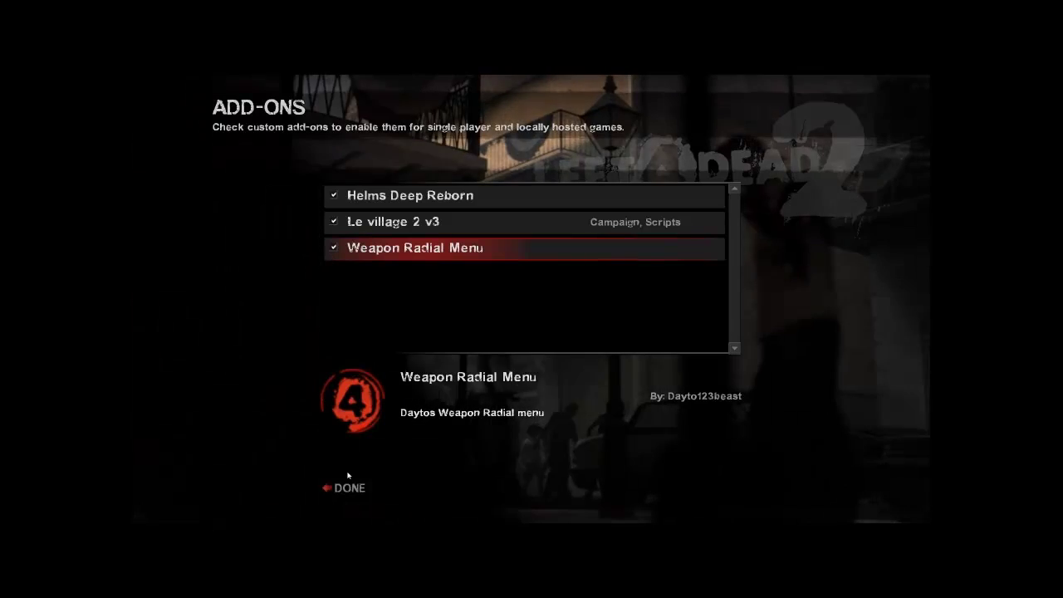
pyautogui.click(346, 488)
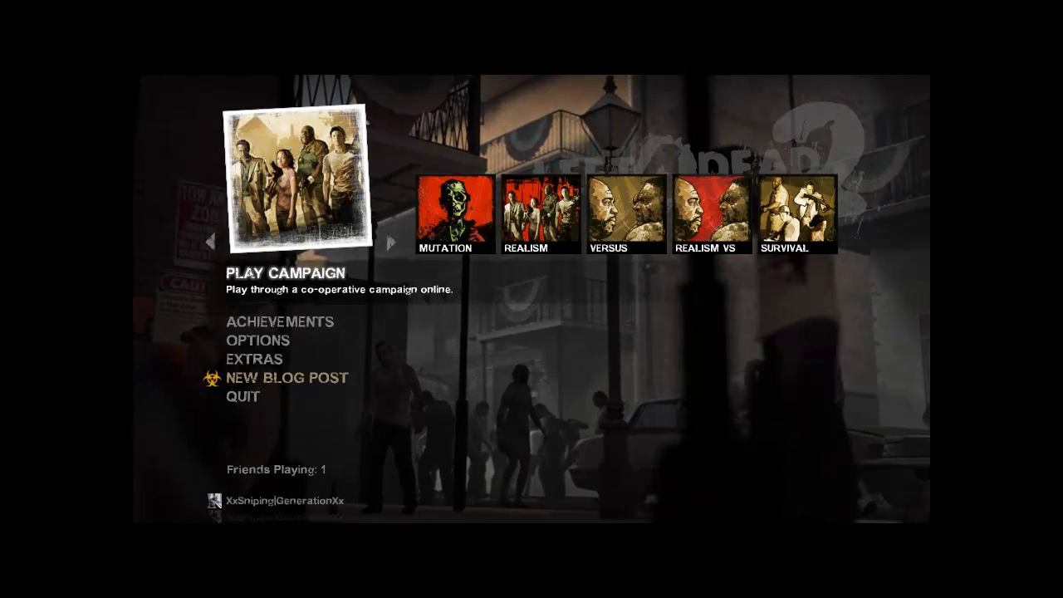
# Step: Load c2m1_highway from the developer console, tab-completing the map name
pyautogui.press('`')
pyautogui.write('m')
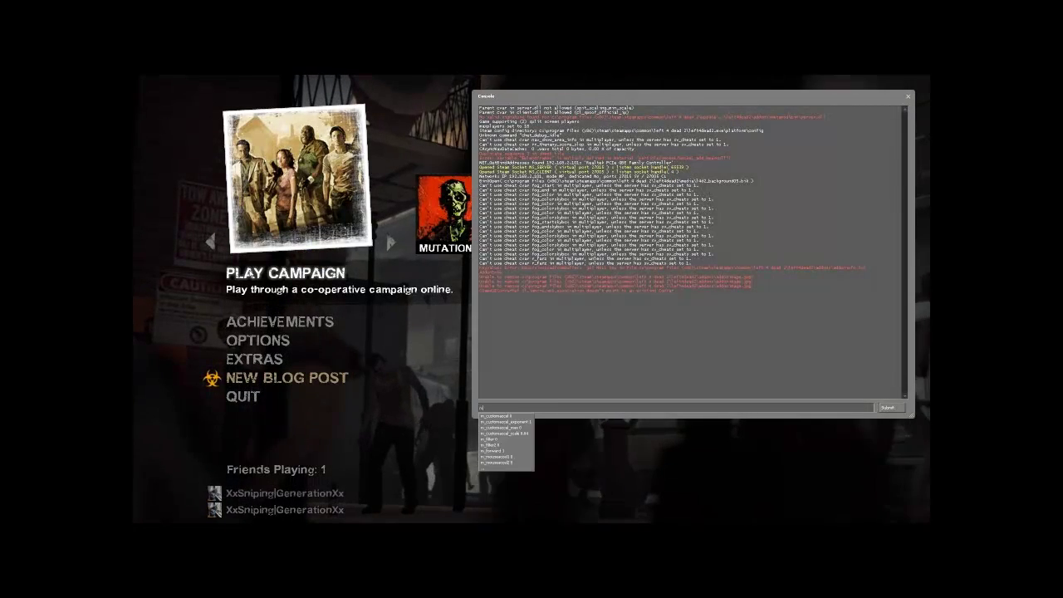
pyautogui.write('ap ')
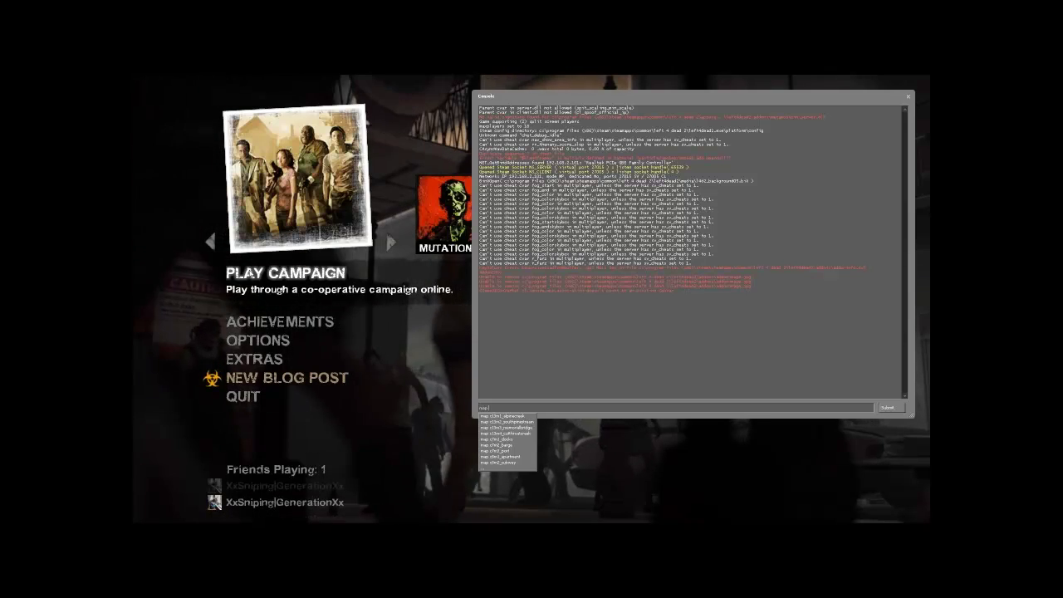
pyautogui.write('c2m1_')
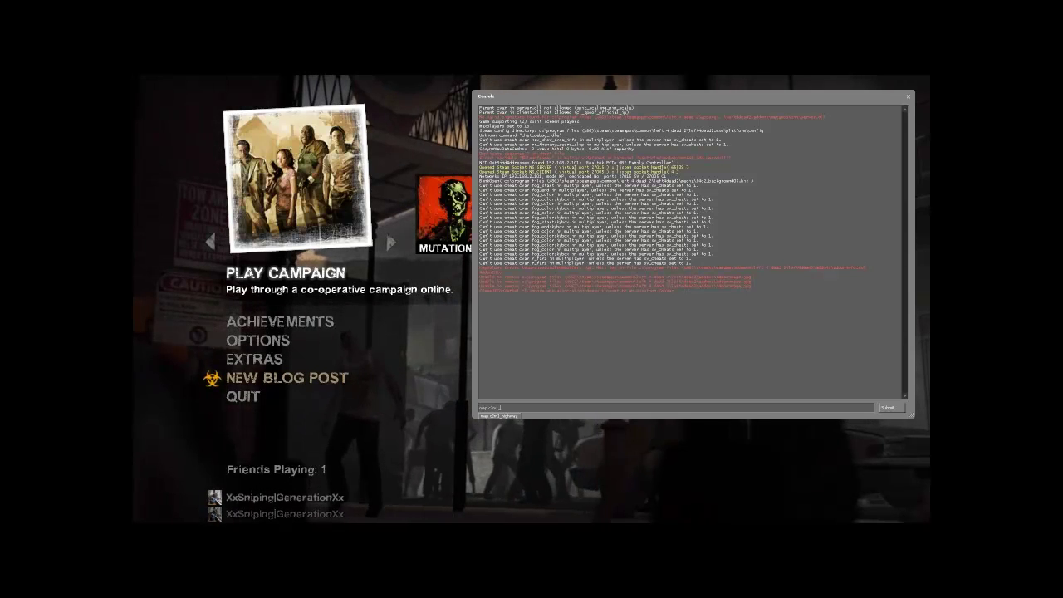
pyautogui.press('Tab')
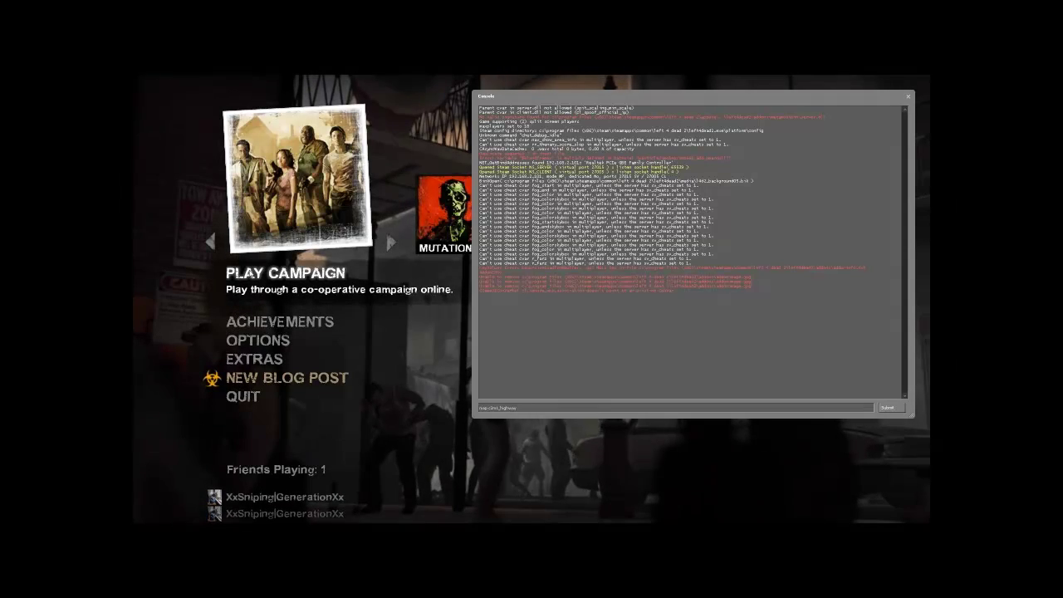
pyautogui.write(' versus')
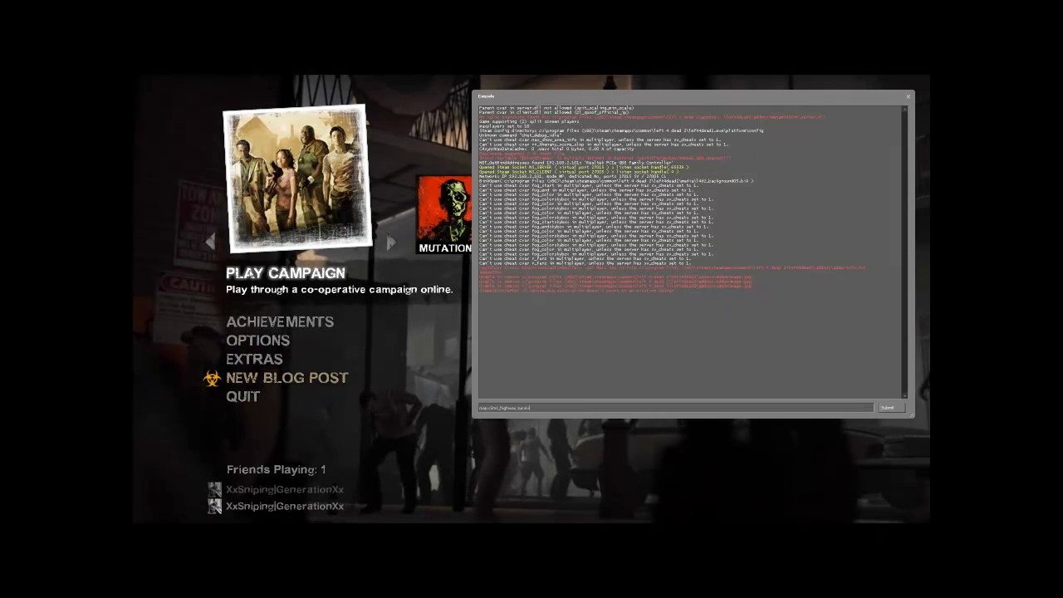
pyautogui.press('Return')
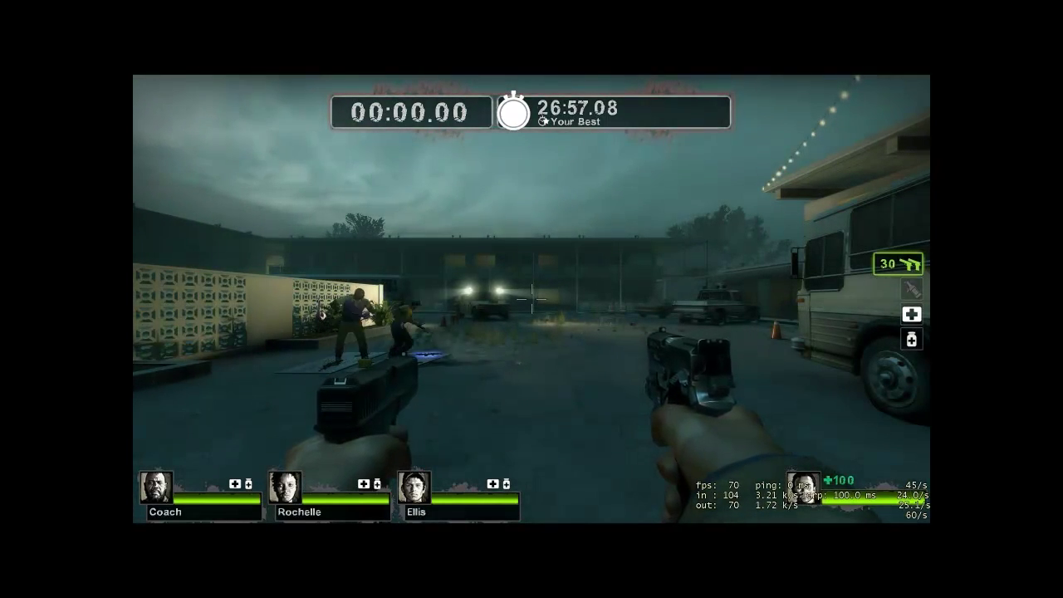
# Step: Fire and reload the pistol, then turn cheats on from the x radial menu
pyautogui.moveTo(532, 299)
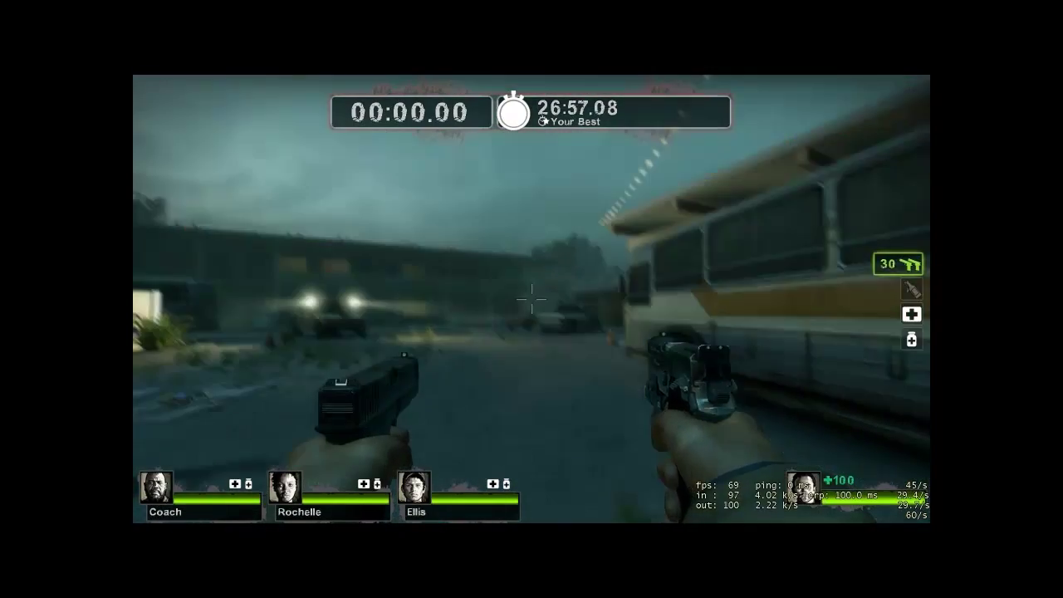
pyautogui.click(532, 299)
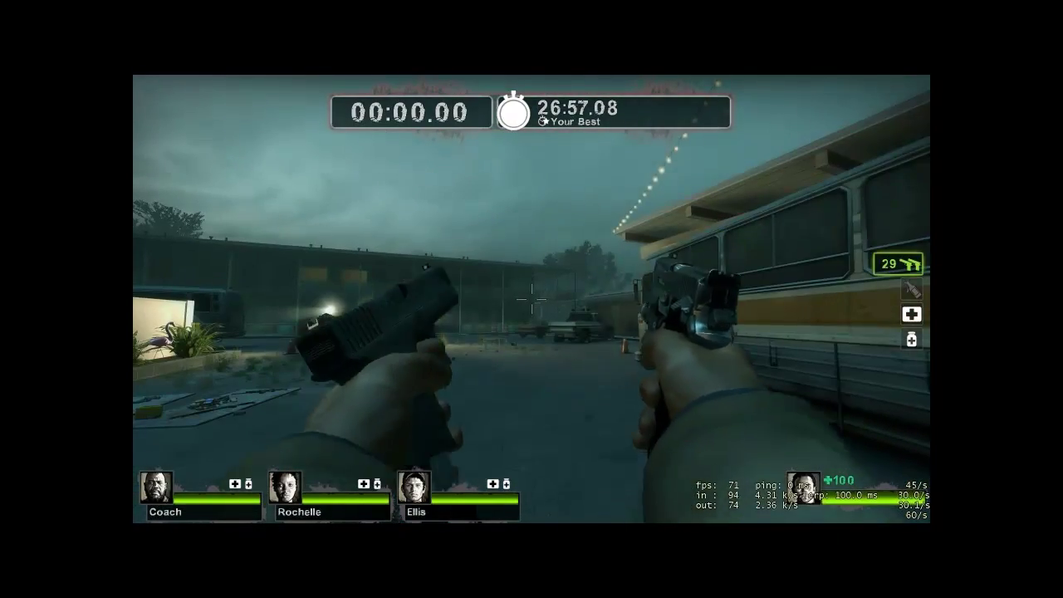
pyautogui.press('`')
pyautogui.press('`')
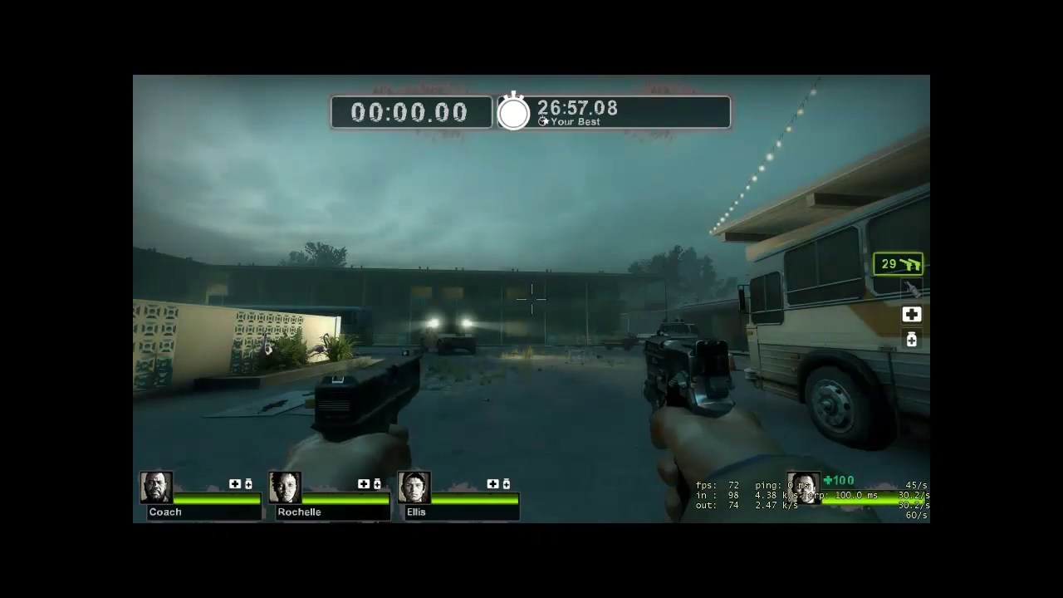
pyautogui.press('x')
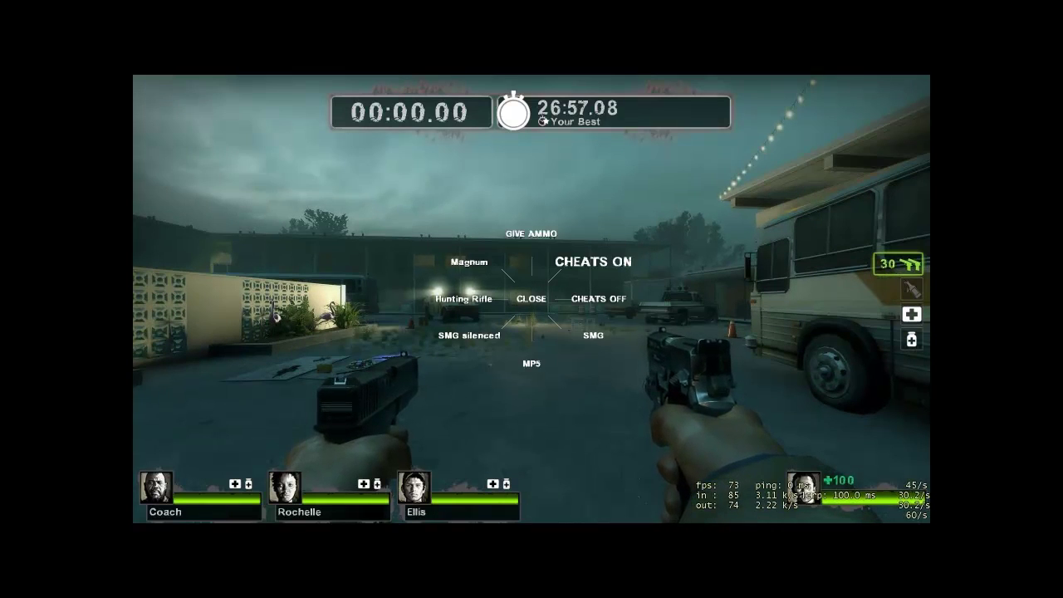
pyautogui.press('x')
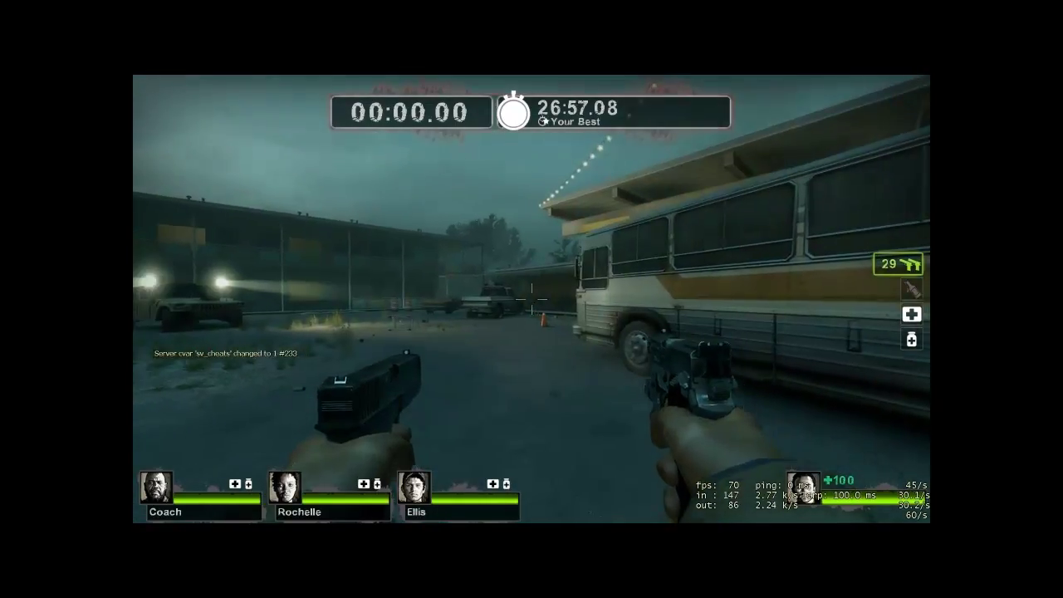
# Step: Pick up a second pistol from the weapon mat and pause with the console open
pyautogui.click(531, 299)
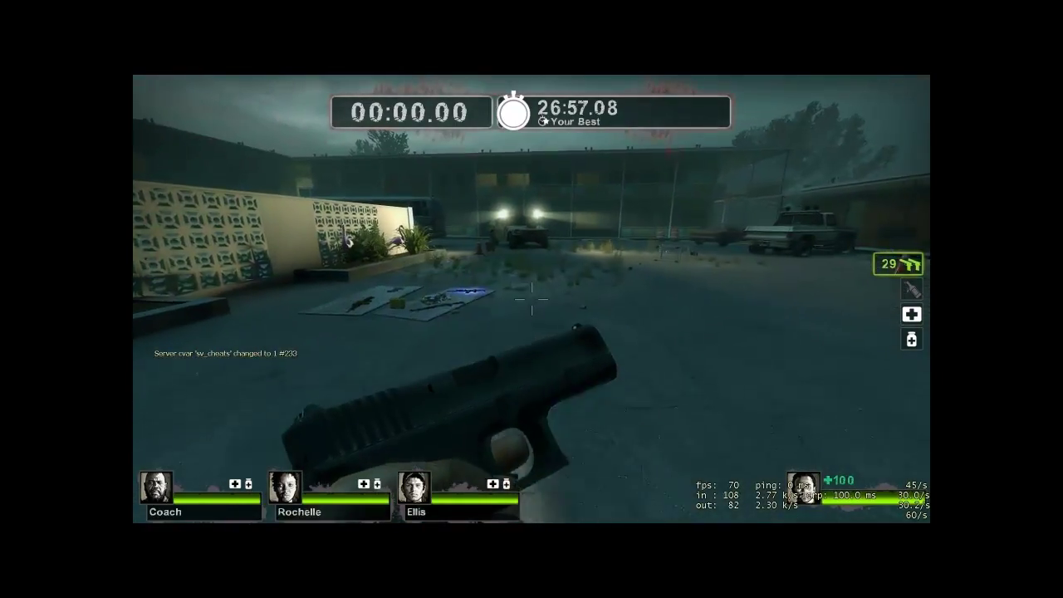
pyautogui.press('e')
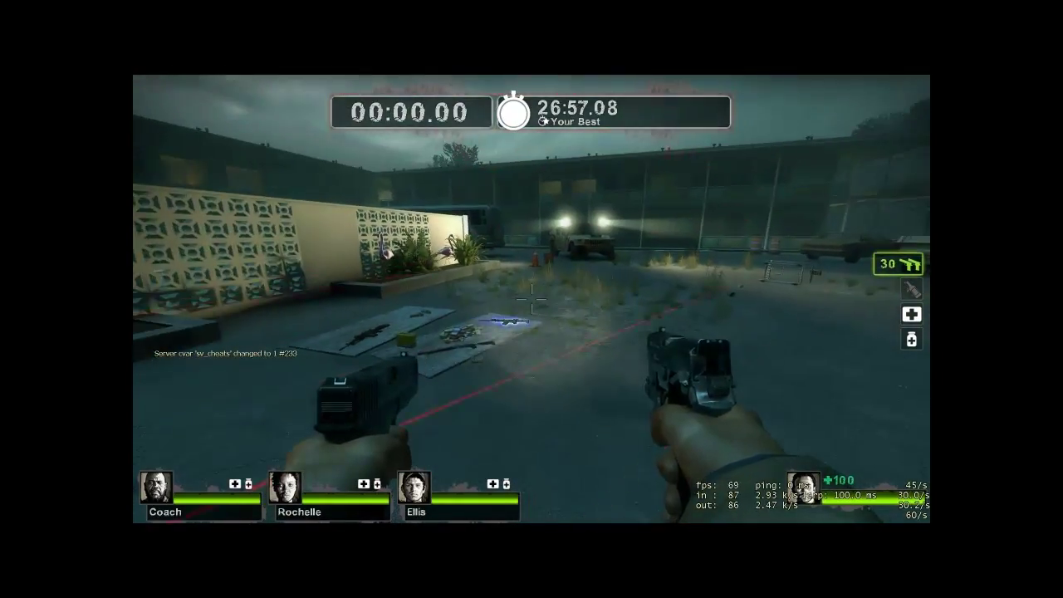
pyautogui.press('`')
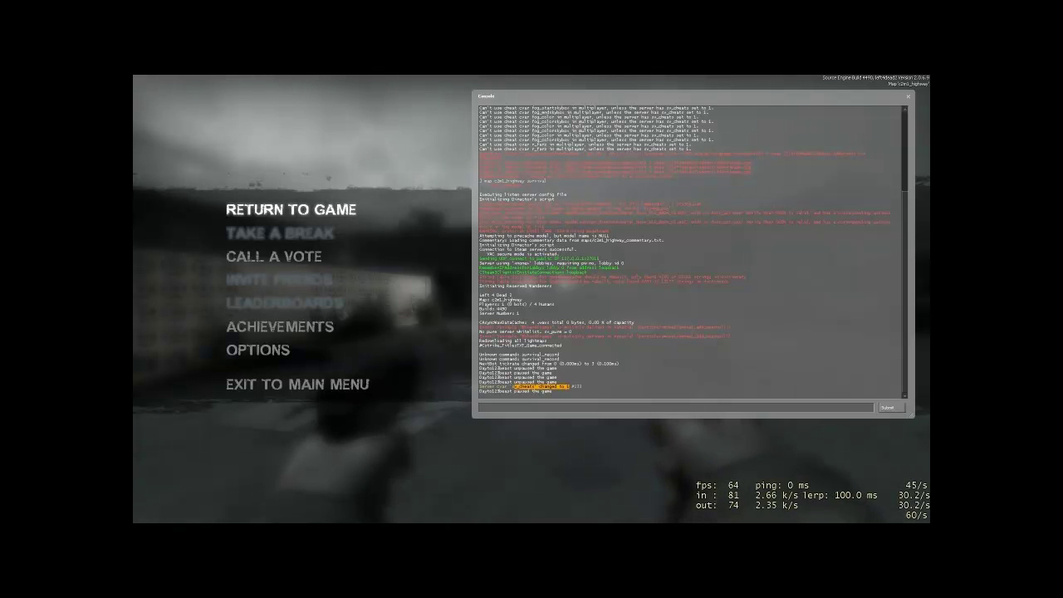
# Step: Resume play, spawn an M16 from the radial weapon menu, and walk around carrying it
pyautogui.press('`')
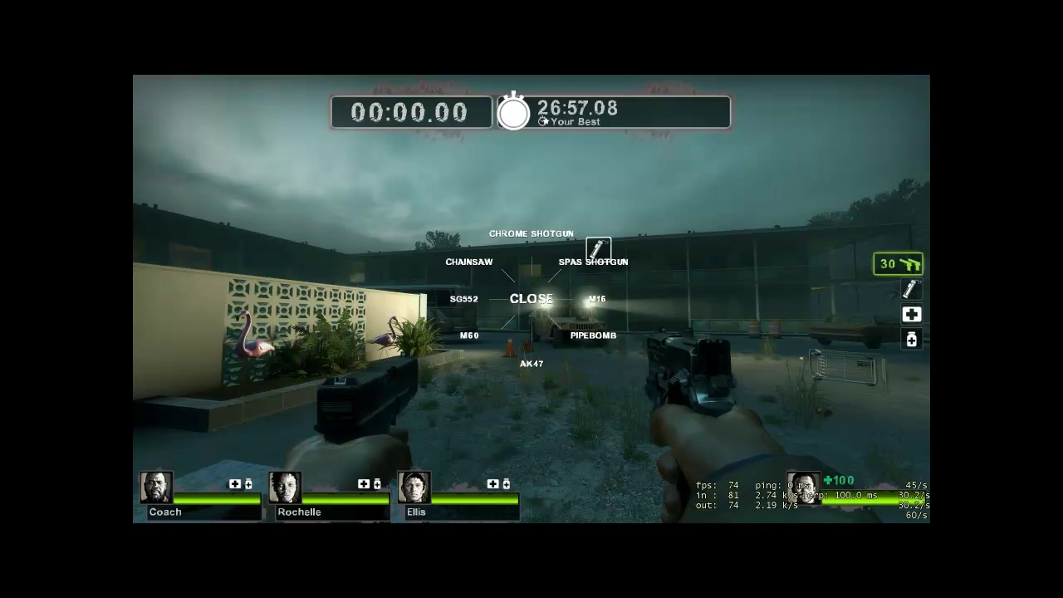
pyautogui.click(532, 299)
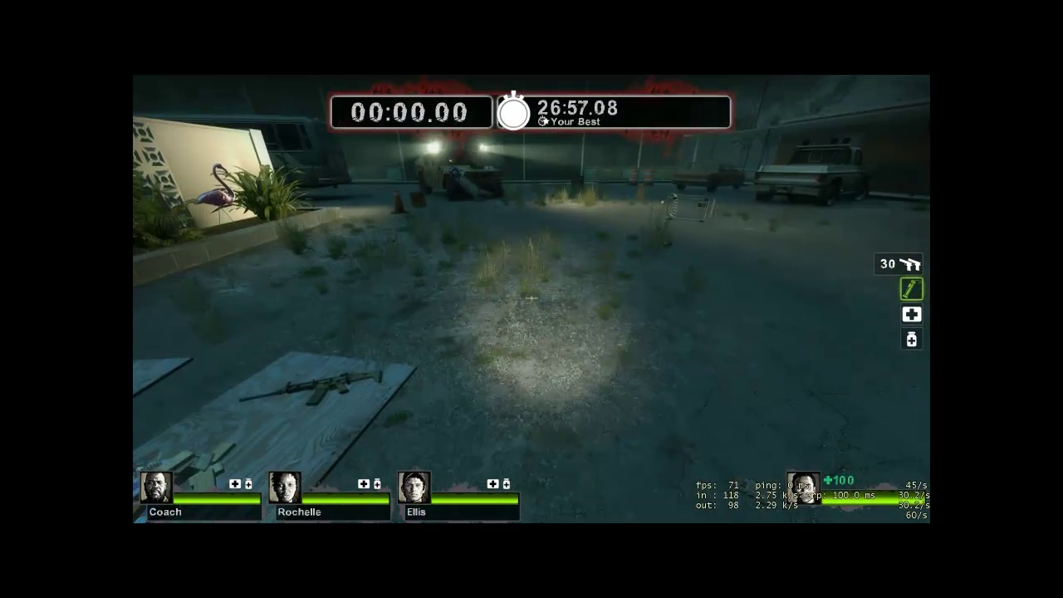
pyautogui.press('x')
pyautogui.click(531, 299)
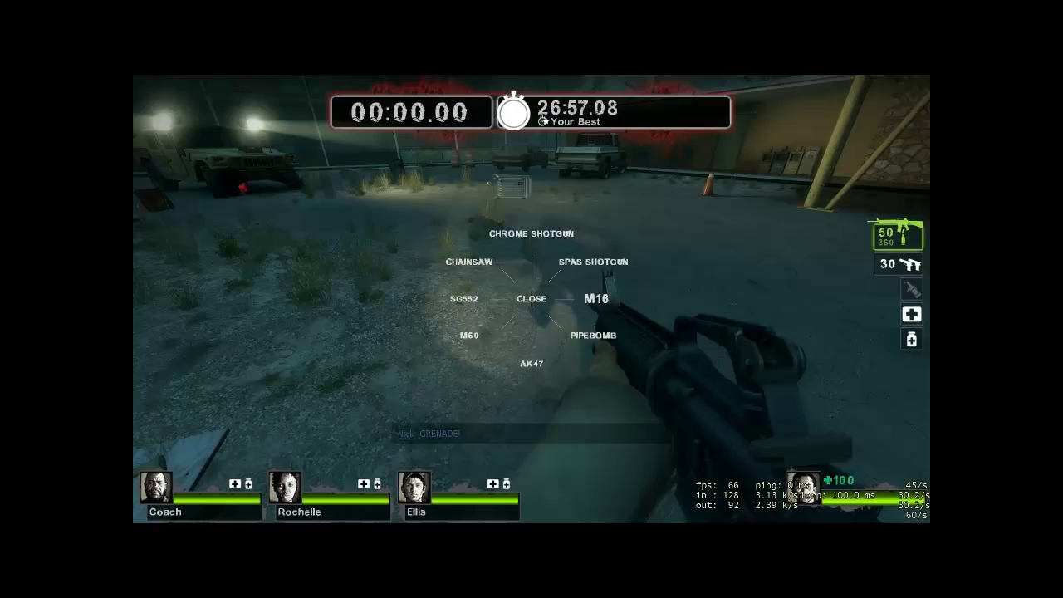
pyautogui.click(531, 299)
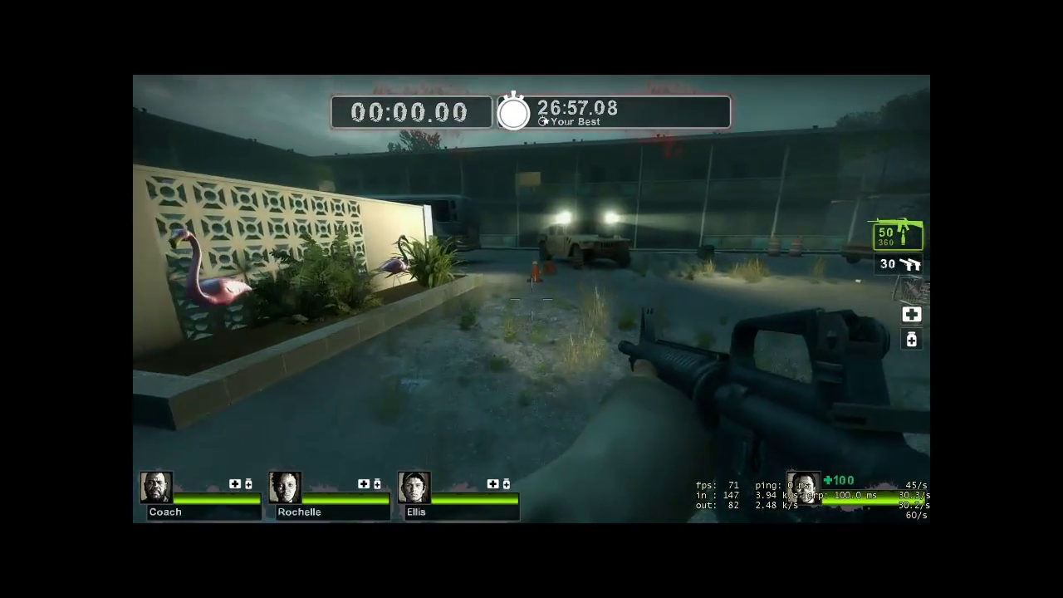
pyautogui.press('w')
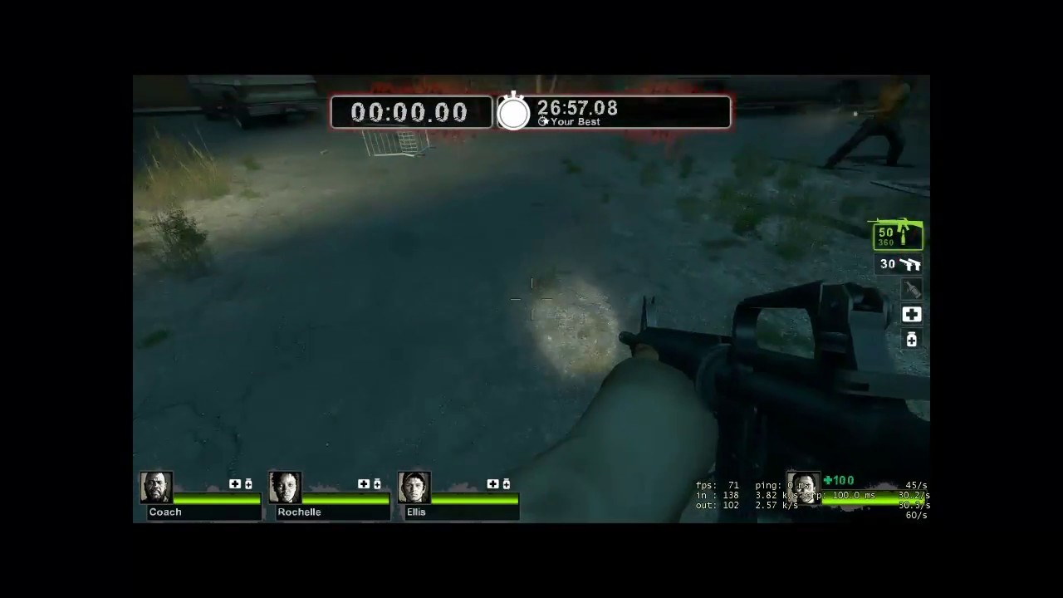
pyautogui.press('s')
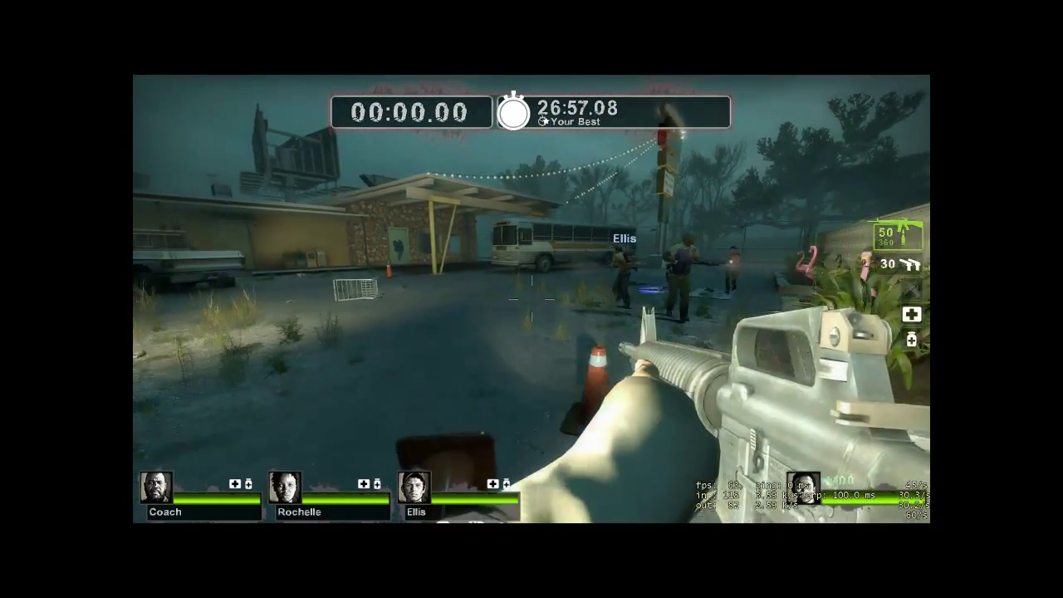